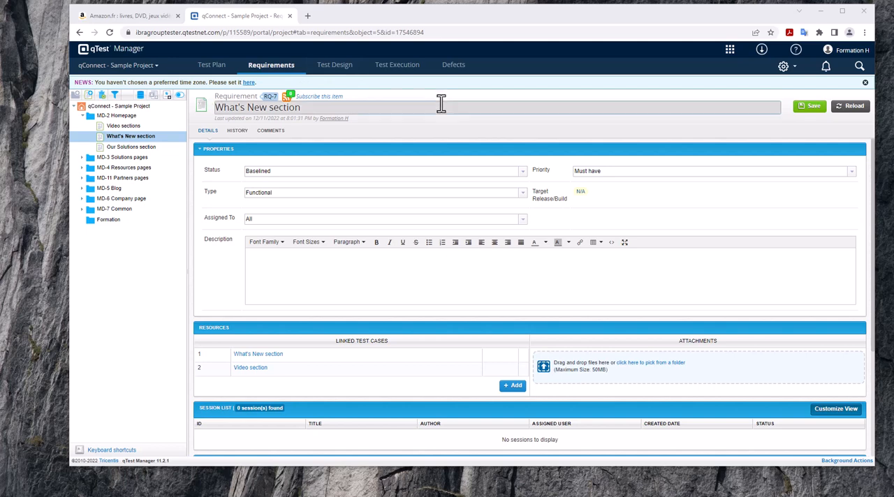
- Create a new requirement in the MD-2 Homepage module and name it "Ajout panier"
{"action": "left_click", "coordinate": [91, 117]}
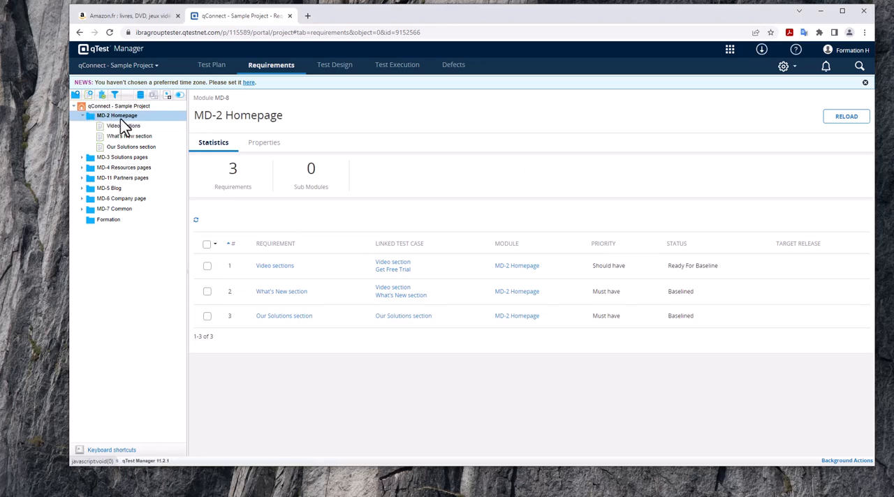
{"action": "right_click", "coordinate": [120, 120]}
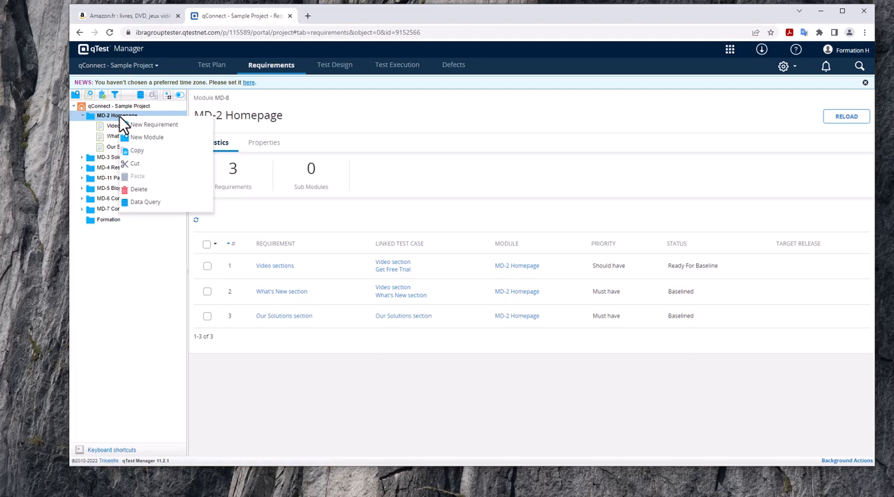
{"action": "left_click", "coordinate": [107, 116]}
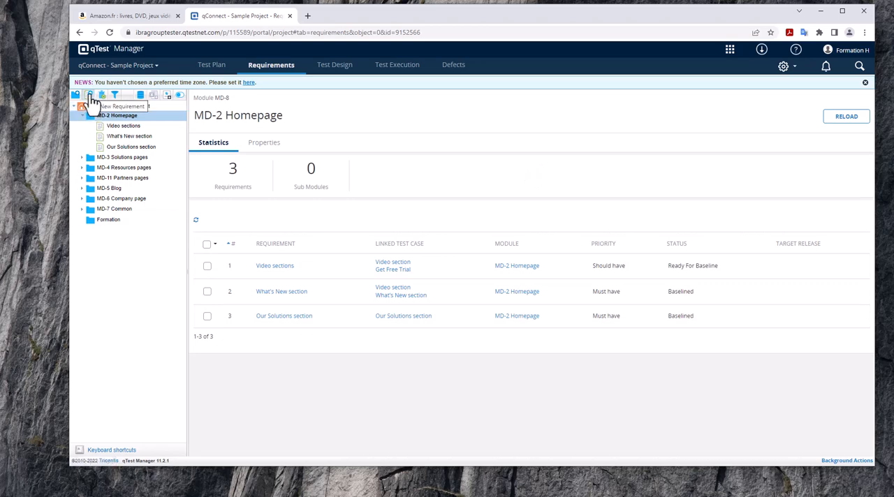
{"action": "left_click", "coordinate": [90, 97]}
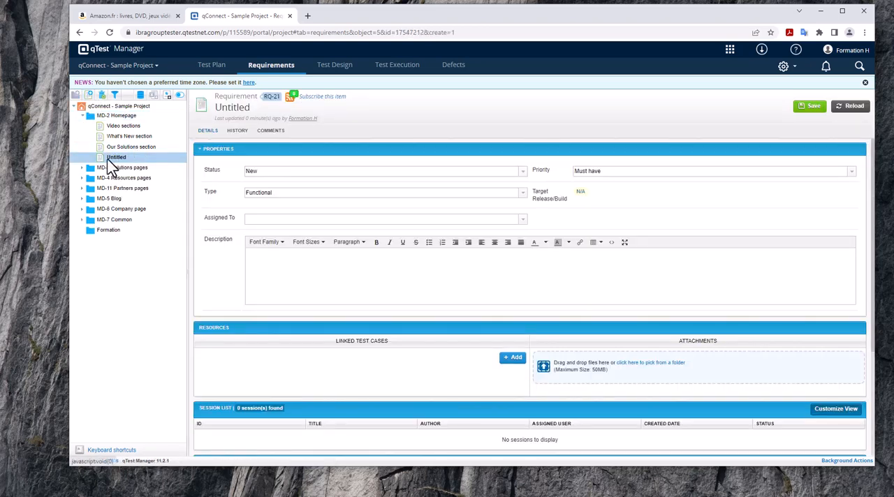
{"action": "left_click", "coordinate": [234, 108]}
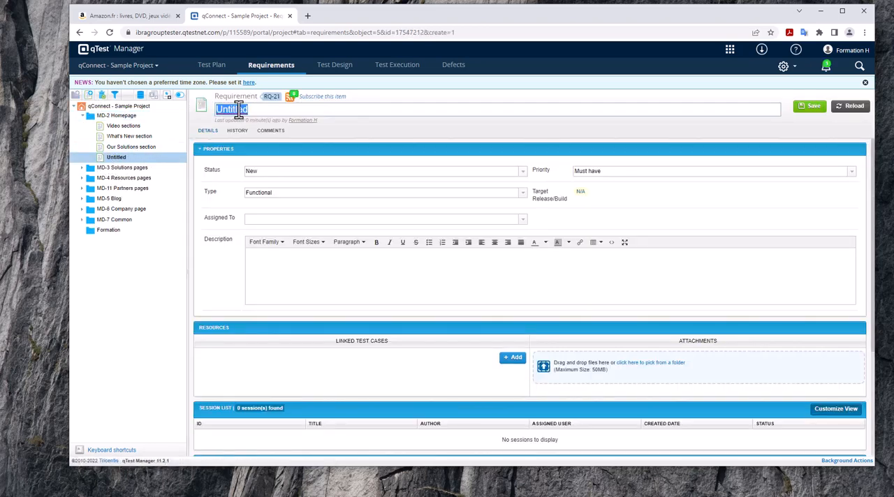
{"action": "type", "text": "Ajout panier"}
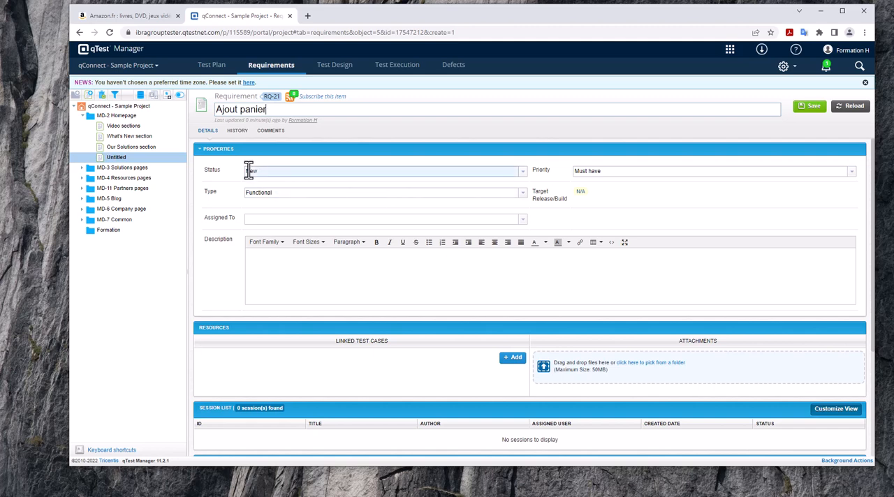
- Keep the requirement's status as New and choose Must have as its priority
{"action": "left_click", "coordinate": [523, 174]}
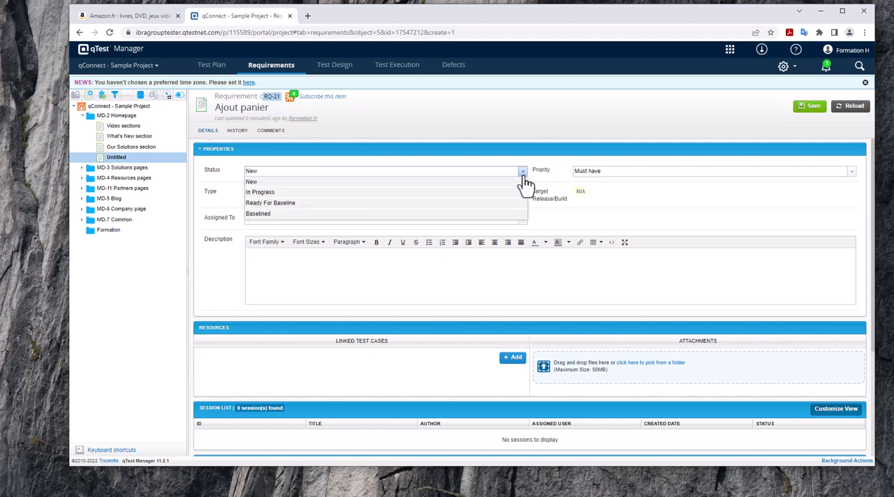
{"action": "left_click", "coordinate": [523, 175]}
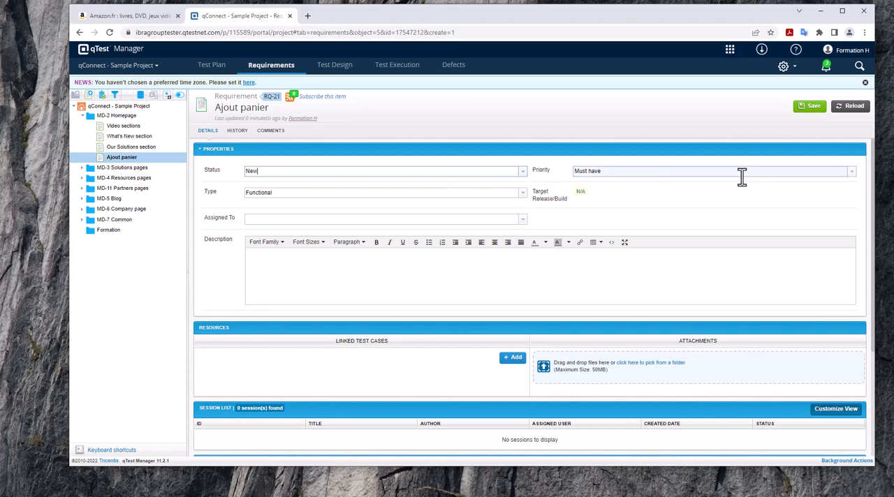
{"action": "left_click", "coordinate": [852, 175]}
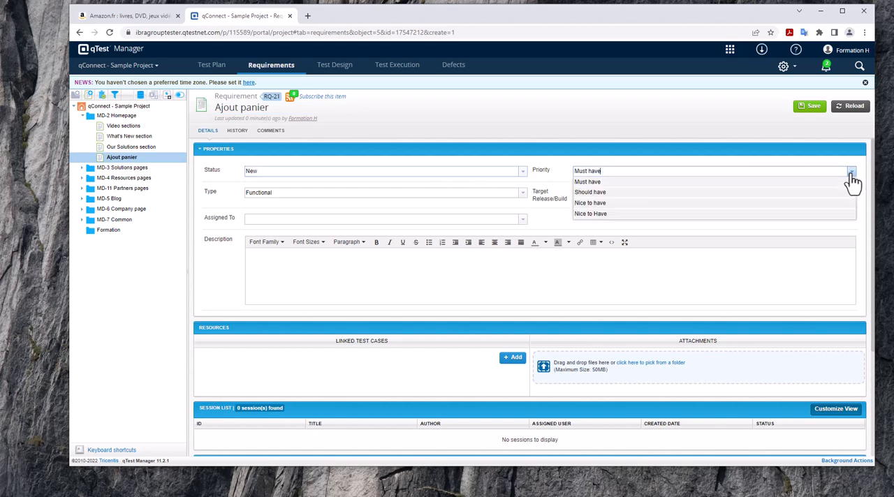
{"action": "left_click", "coordinate": [755, 183]}
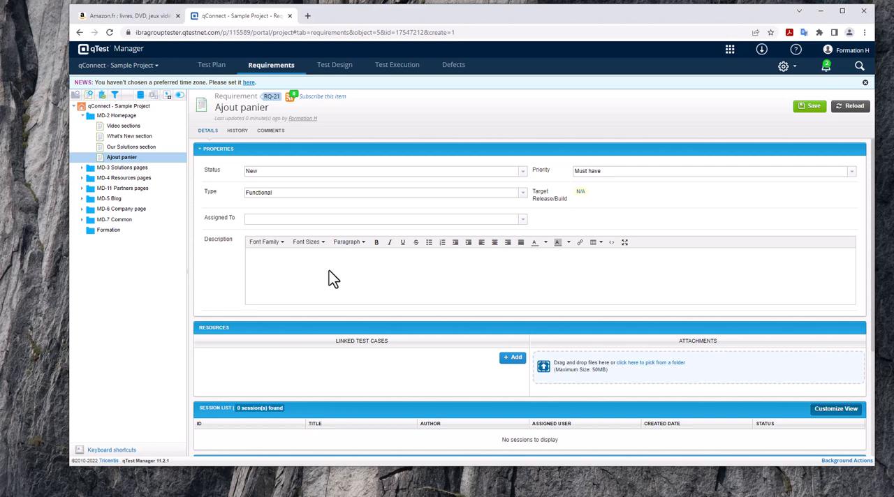
- Fill in the requirement's description with "Ajouter plusieurs produits dans le panier." and save the requirement
{"action": "type", "text": "Ajouter plusieurs  produits dans le panier"}
{"action": "scroll", "coordinate": [369, 325], "scroll_direction": "down", "scroll_amount": 2}
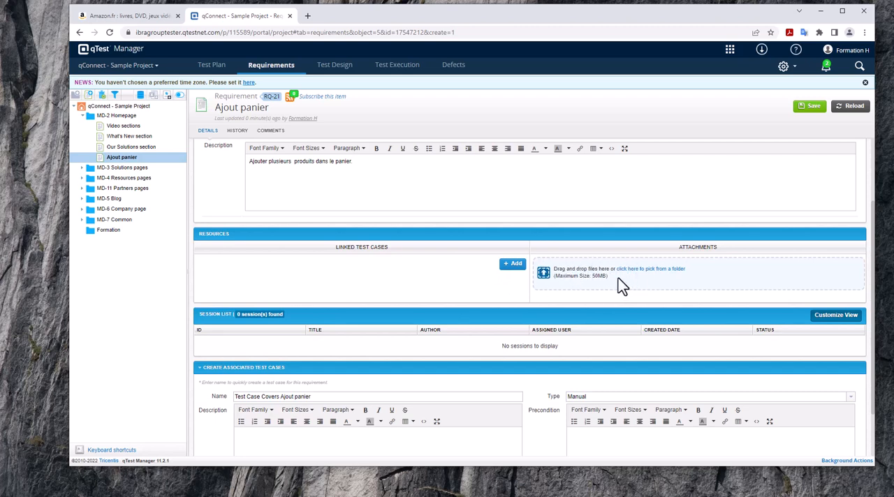
{"action": "scroll", "coordinate": [369, 340], "scroll_direction": "down", "scroll_amount": 2}
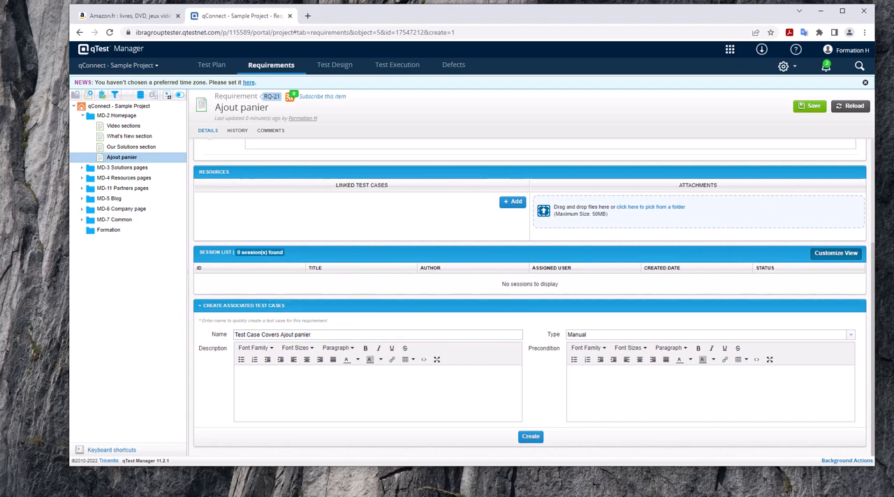
{"action": "scroll", "coordinate": [670, 167], "scroll_direction": "up", "scroll_amount": 4}
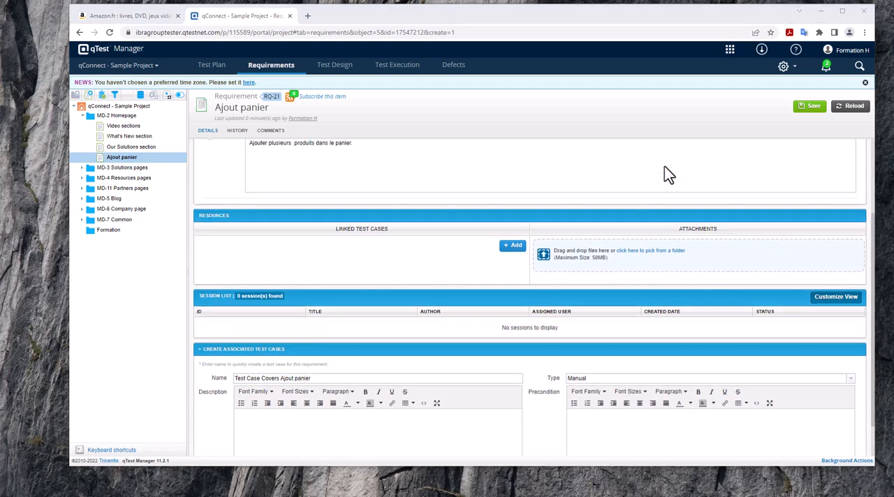
{"action": "left_click", "coordinate": [813, 111]}
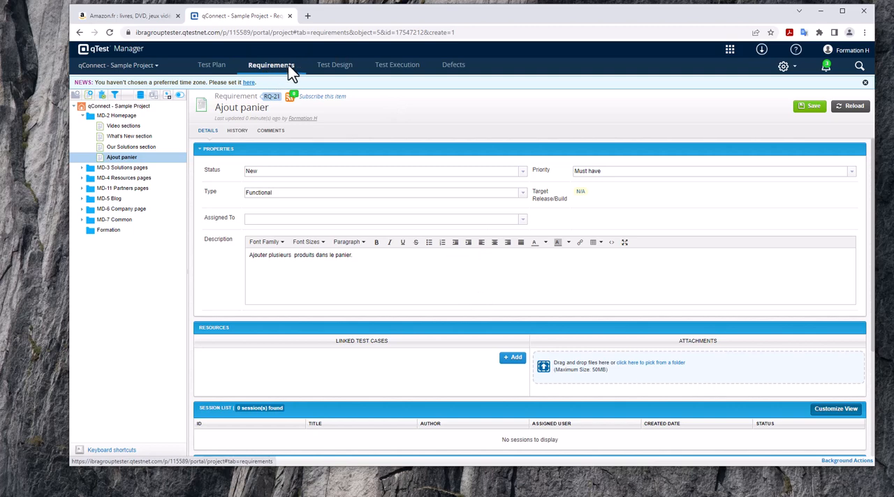
- Switch to Test Design and add a module with the default name under MD-2 Homepage
{"action": "left_click", "coordinate": [335, 71]}
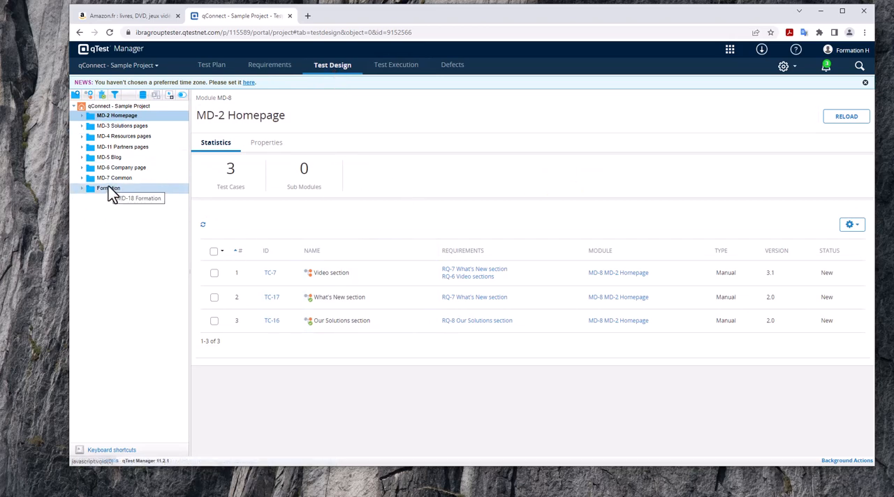
{"action": "left_click", "coordinate": [76, 94]}
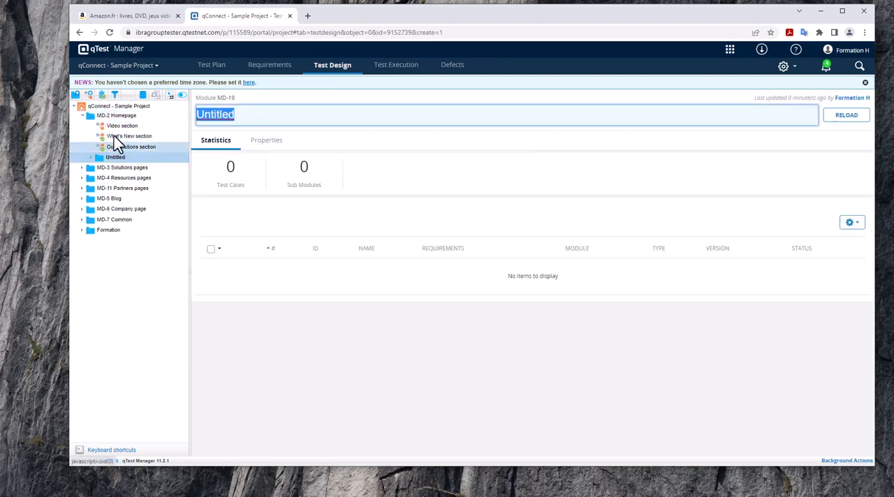
{"action": "left_click", "coordinate": [87, 114]}
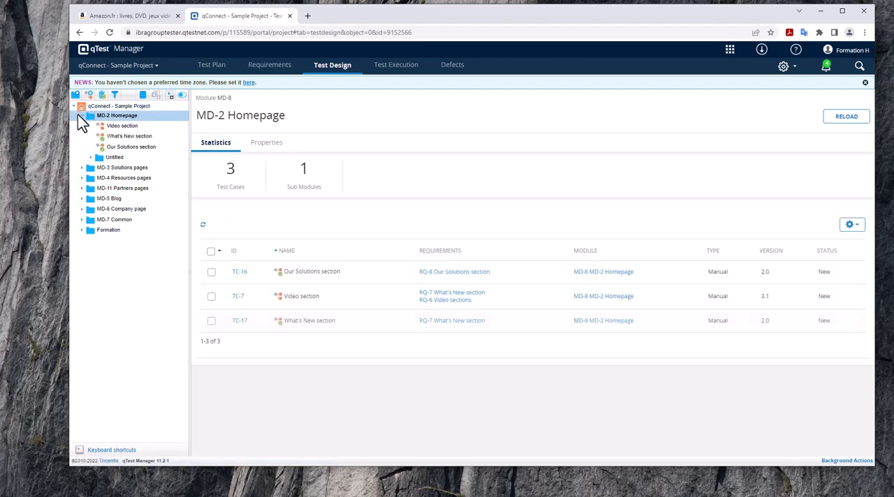
{"action": "left_click", "coordinate": [82, 116]}
- Create a new module directly under the qConnect - Sample Project root and name it "Ajout de panier"
{"action": "left_click", "coordinate": [84, 105]}
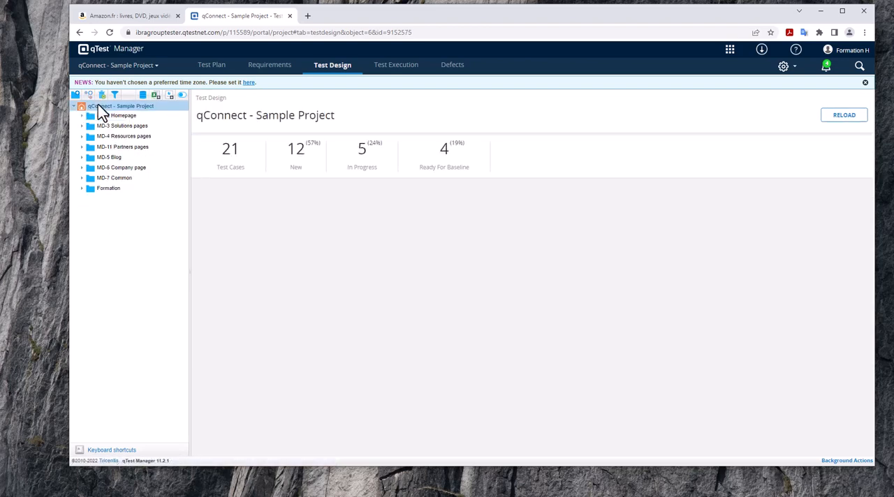
{"action": "left_click", "coordinate": [75, 95]}
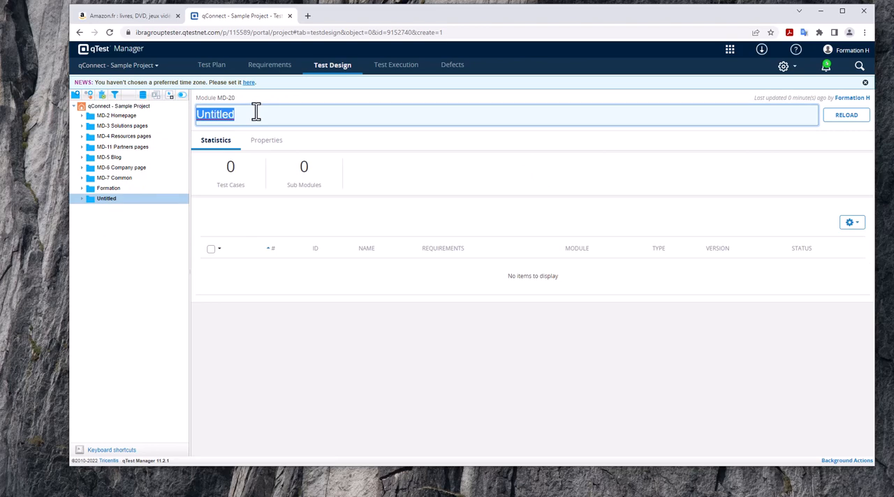
{"action": "type", "text": "Ajout de"}
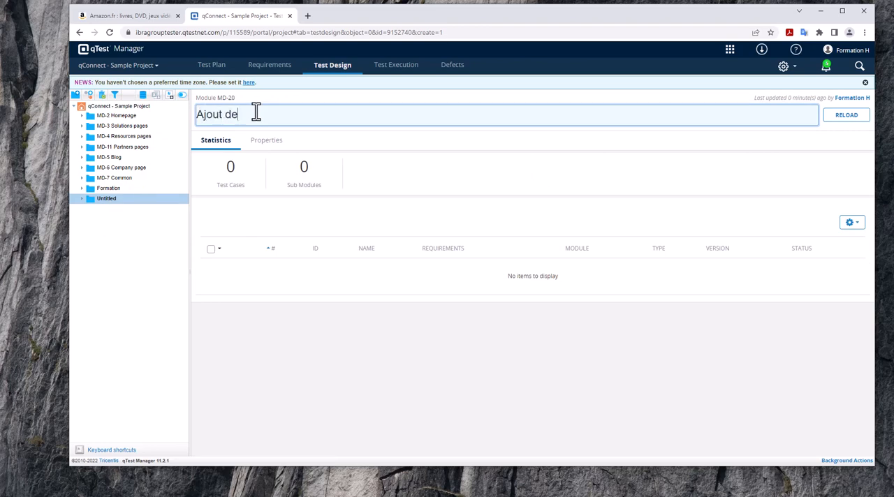
{"action": "type", "text": " panier"}
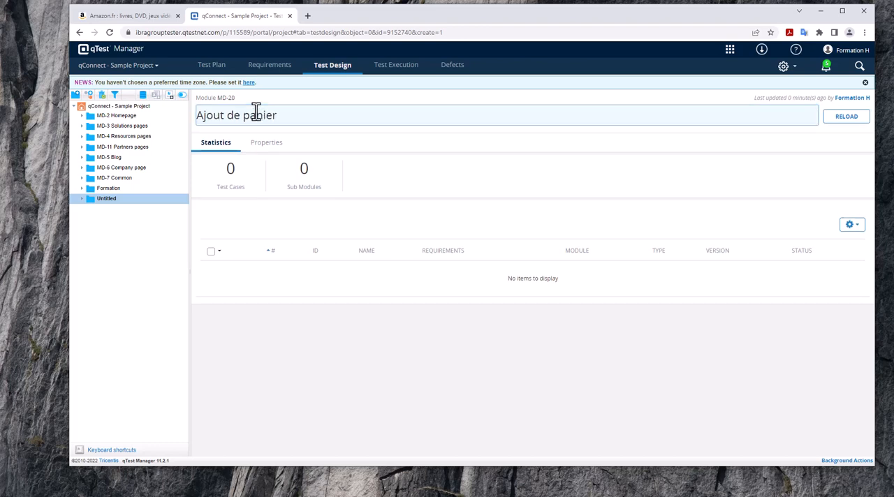
{"action": "key", "text": "Return"}
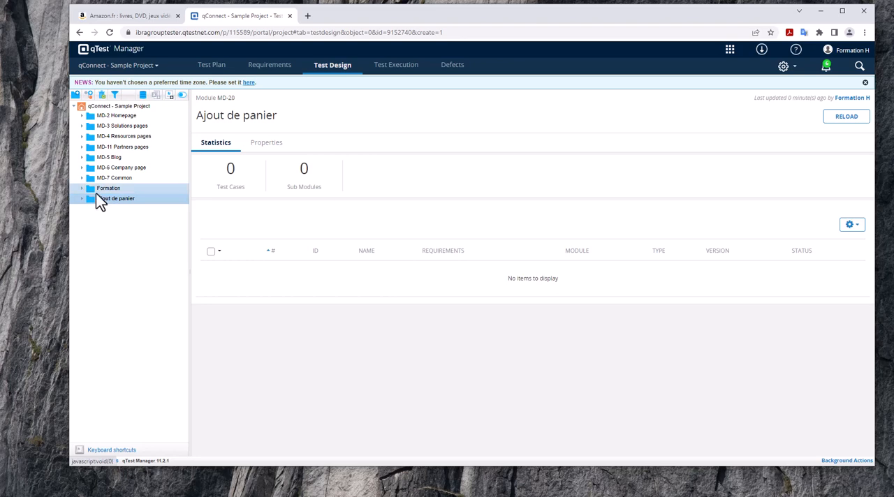
- Create a test case named "Ajout de panier" in the Ajout de panier module, keeping its type as Manual
{"action": "left_click", "coordinate": [90, 96]}
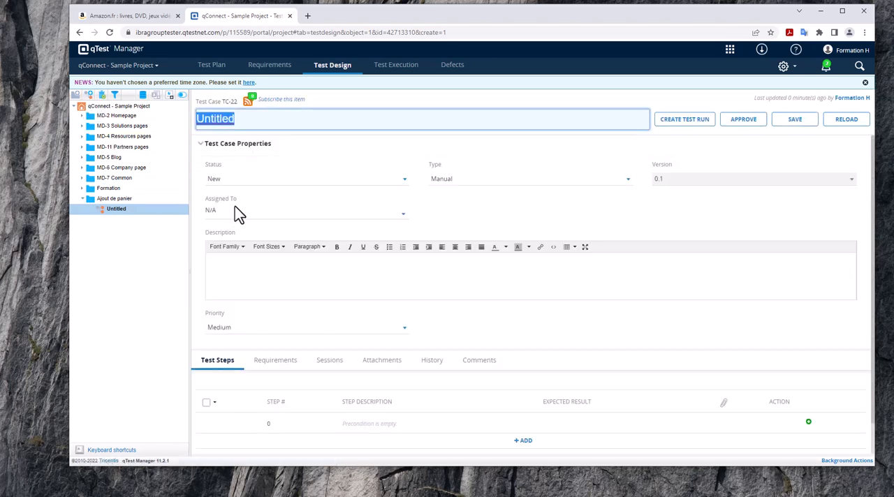
{"action": "type", "text": "Ajout d"}
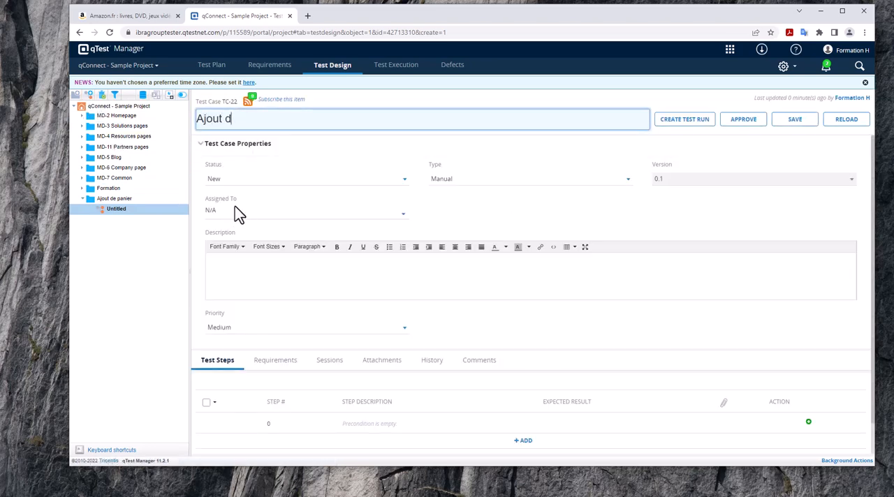
{"action": "type", "text": "e panier"}
{"action": "left_click", "coordinate": [478, 184]}
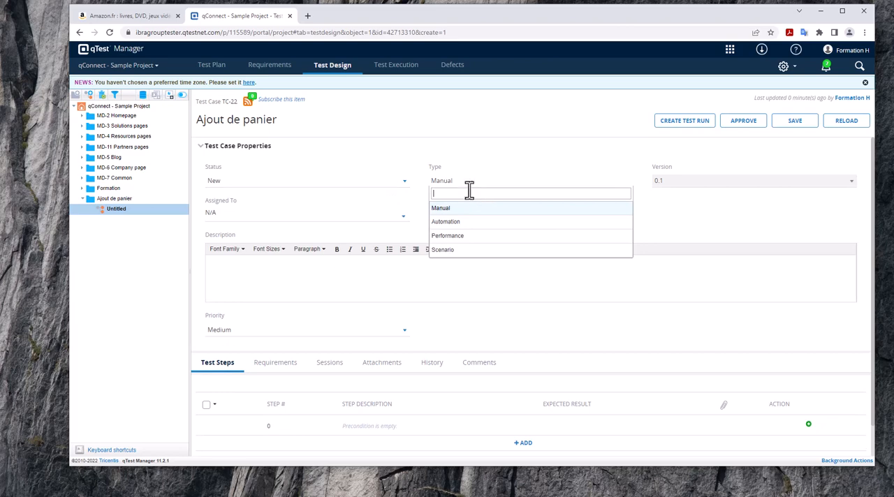
{"action": "left_click", "coordinate": [477, 188]}
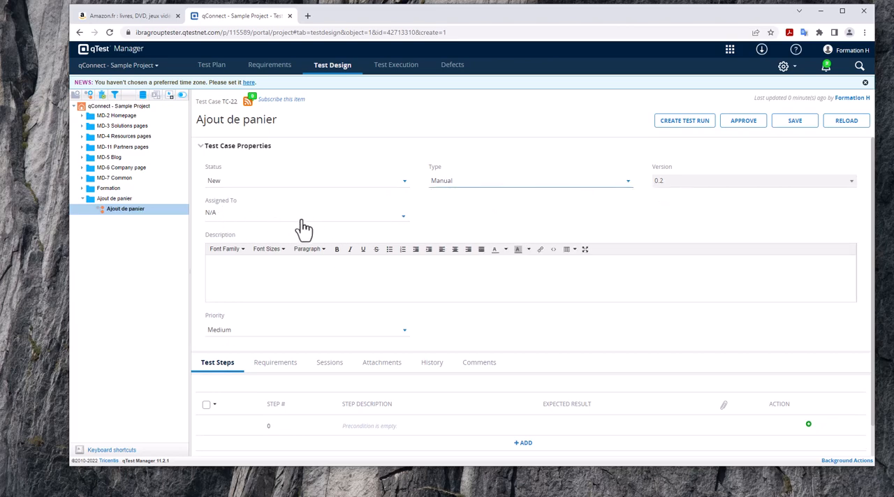
- Add a first test step to the test case with the description "Aller sur Amazon.fr"
{"action": "left_click", "coordinate": [271, 287]}
{"action": "scroll", "coordinate": [271, 286], "scroll_direction": "down", "scroll_amount": 1}
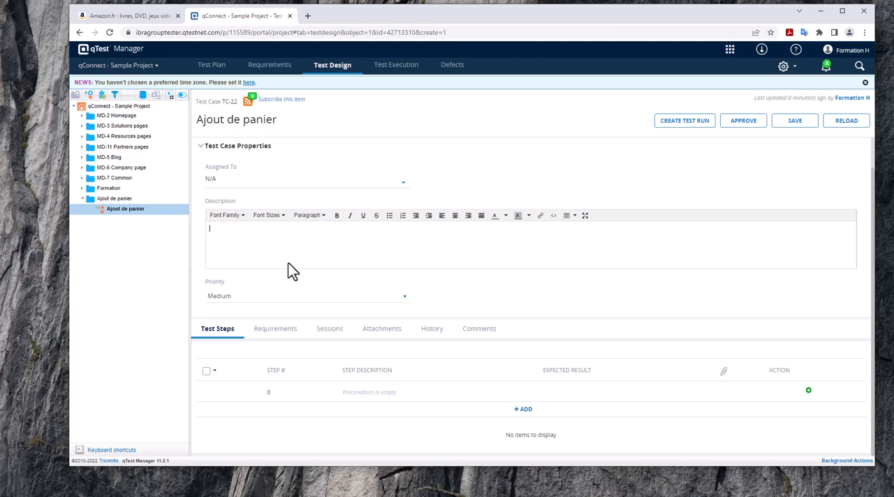
{"action": "scroll", "coordinate": [312, 269], "scroll_direction": "up", "scroll_amount": 1}
{"action": "scroll", "coordinate": [312, 270], "scroll_direction": "down", "scroll_amount": 1}
{"action": "left_click", "coordinate": [523, 410]}
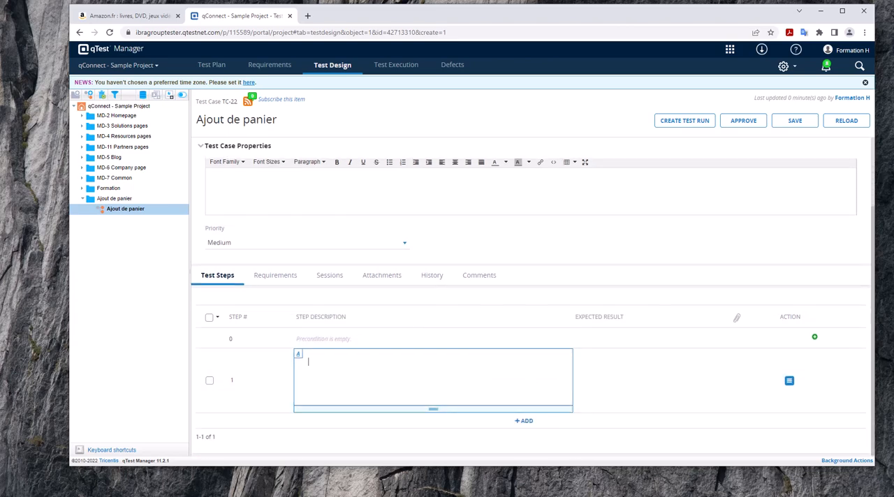
{"action": "key", "text": "alt+Tab"}
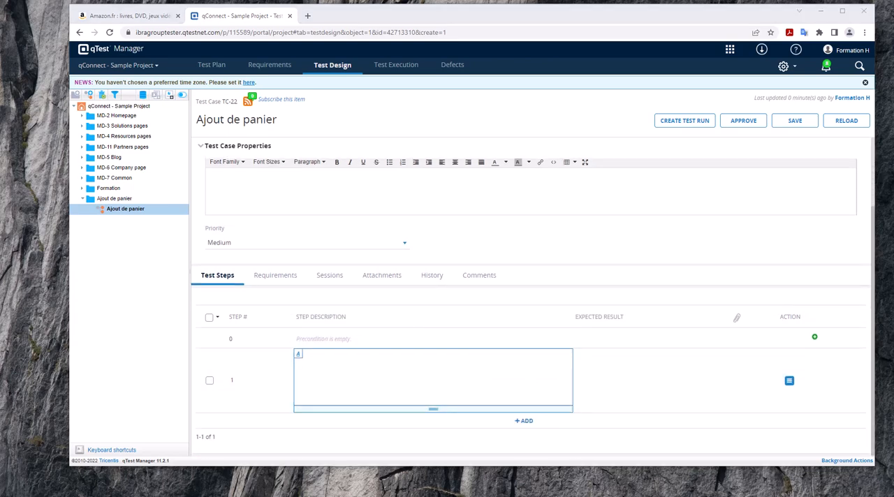
{"action": "left_click", "coordinate": [430, 382]}
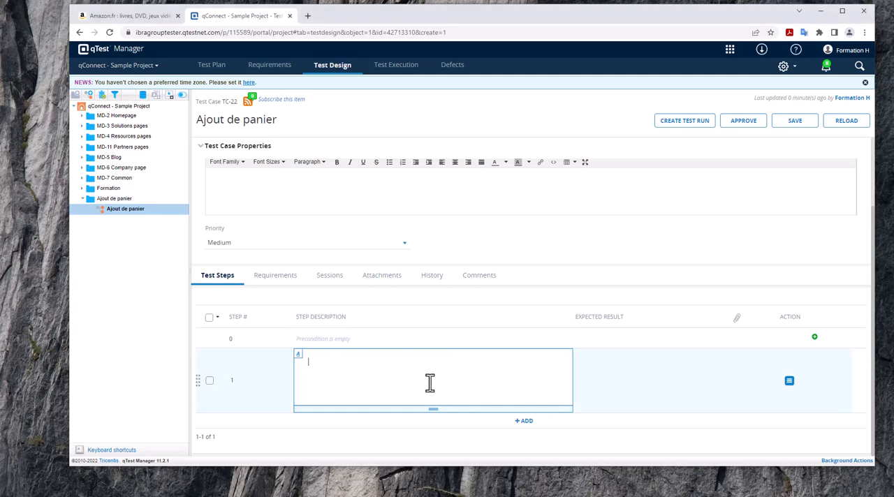
{"action": "type", "text": "Aller sur Amazon.fr"}
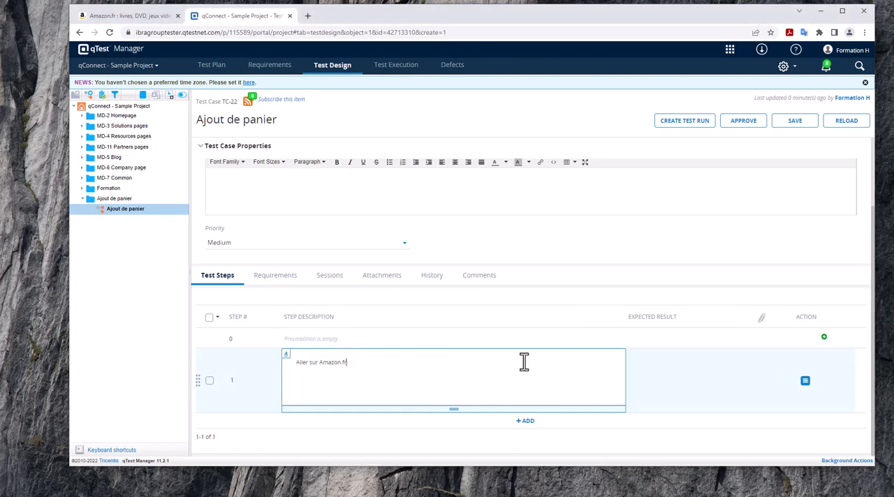
- Enter "La page s'ouvre correctement" as the expected result of test step 1
{"action": "left_click", "coordinate": [707, 380]}
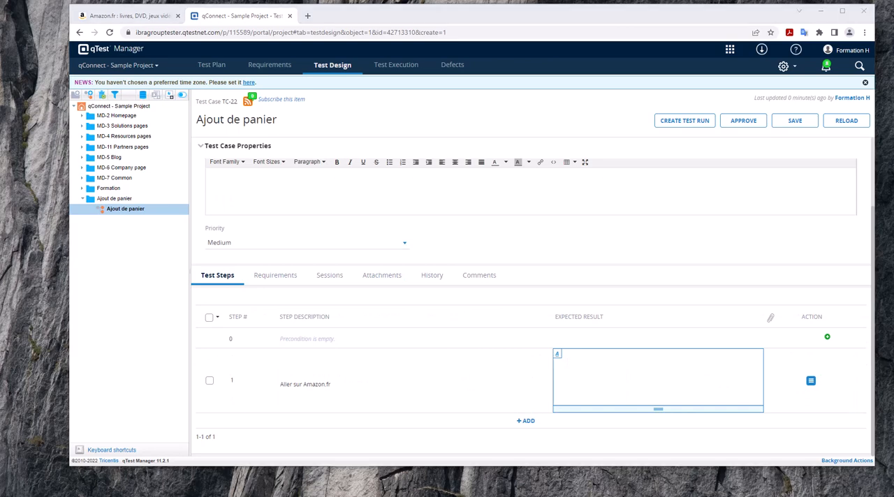
{"action": "left_click", "coordinate": [583, 369]}
{"action": "type", "text": "La page s'ouvre correctement"}
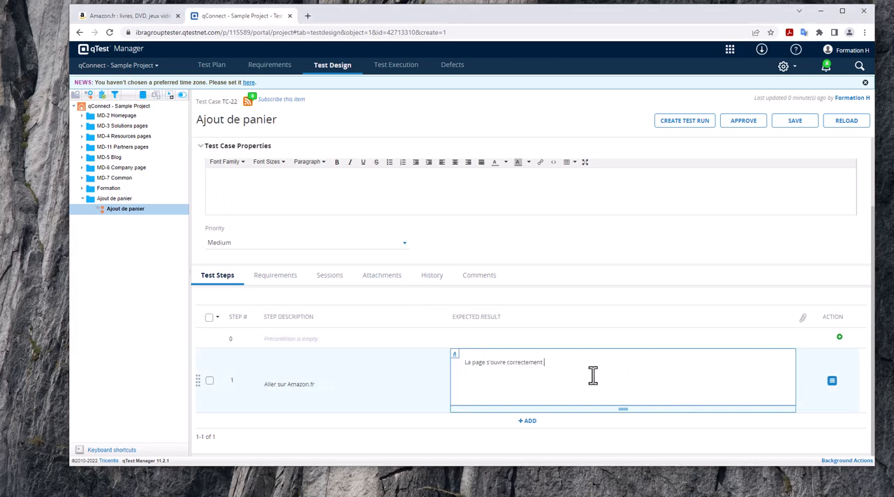
- Add test step 2 described "entrez dans la zone de recherche ordinateur portable HP" with expected result "La page des résultat s'affiche (avec 4 colonnes)"
{"action": "left_click", "coordinate": [525, 421]}
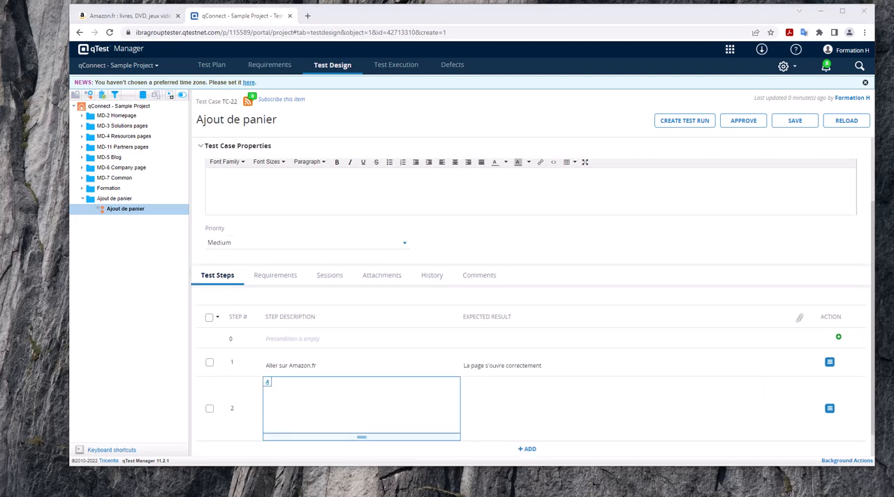
{"action": "left_click", "coordinate": [338, 410]}
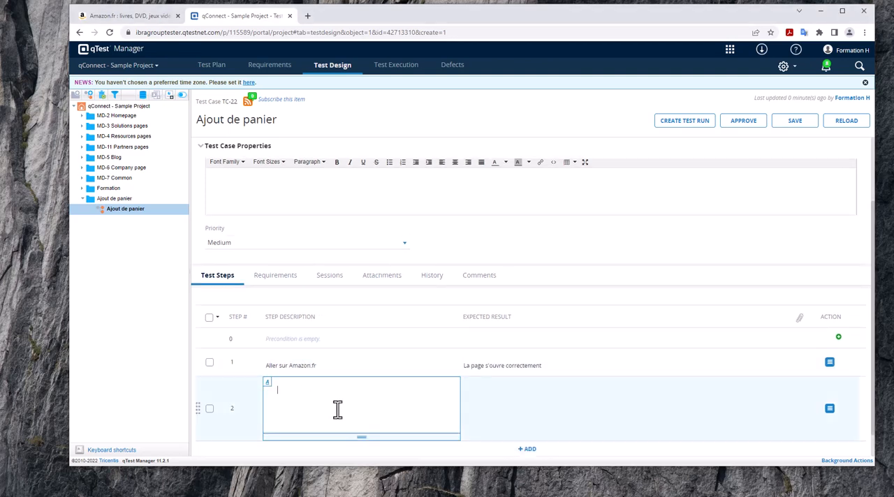
{"action": "type", "text": "entrez dans la zone de recherche ordinateur portable HP"}
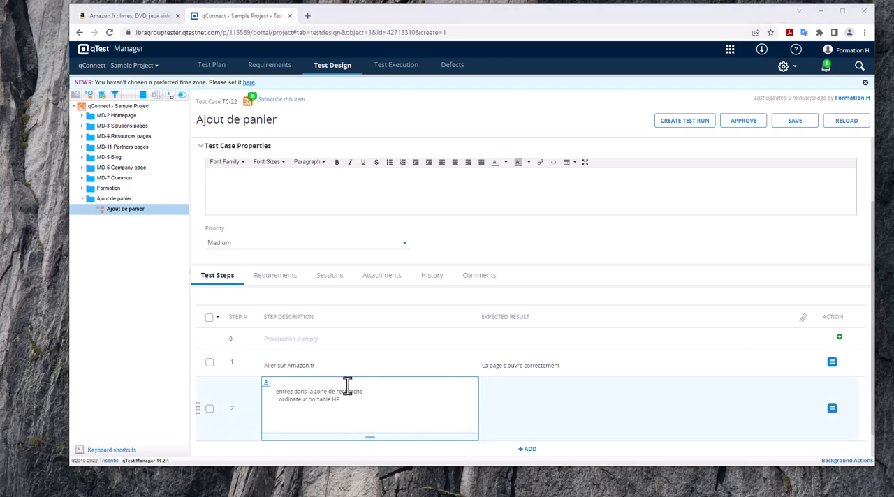
{"action": "left_click", "coordinate": [589, 409]}
{"action": "type", "text": "La page des resultat s'affiche (avec 4 colonnes)"}
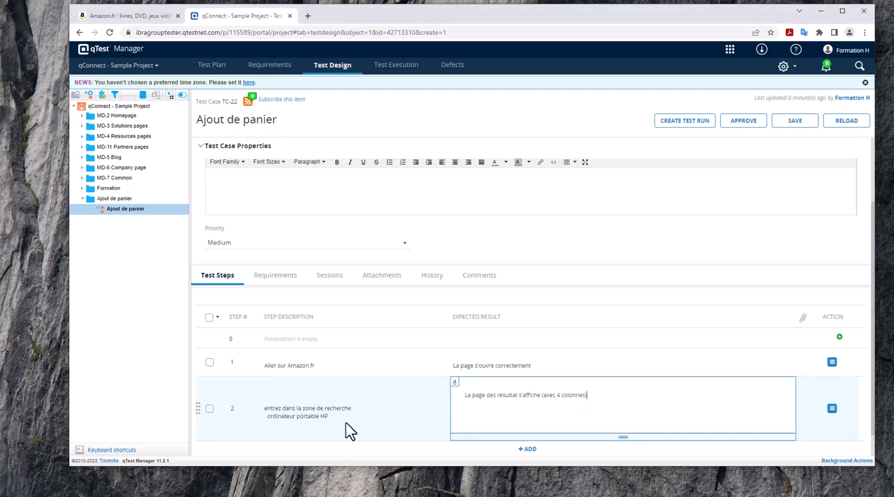
- Add test step 3 to the test case with the description "cliquer sur un produit quelconque"
{"action": "left_click", "coordinate": [524, 420]}
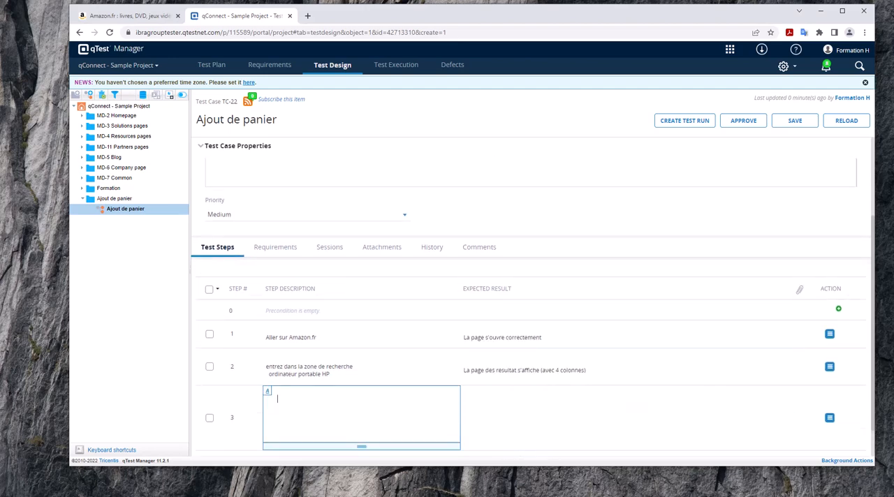
{"action": "left_click", "coordinate": [351, 399]}
{"action": "type", "text": "cliquer sur un produit quelconque"}
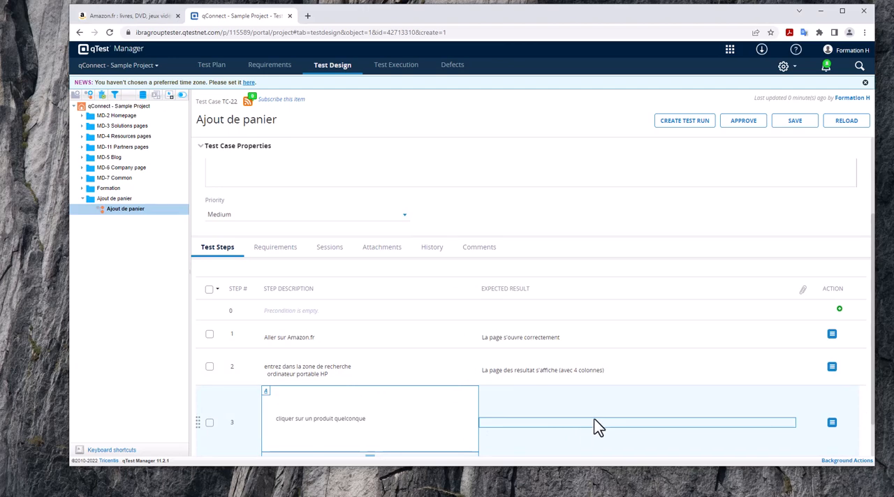
- Enter as step 3's expected result "la page du produit s'affiche, les éléments suivants s'affichent sur la page : Ajouter au parnier, acheter maintenant, quantité"
{"action": "left_click", "coordinate": [593, 424]}
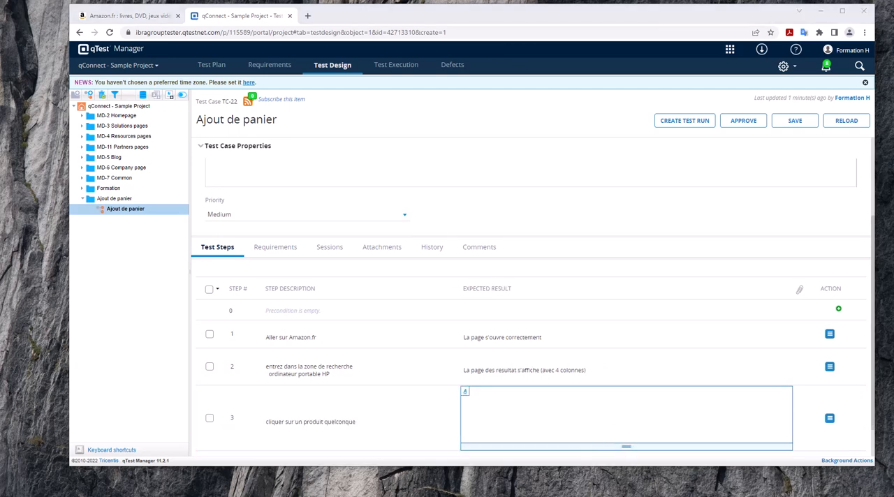
{"action": "left_click", "coordinate": [551, 423]}
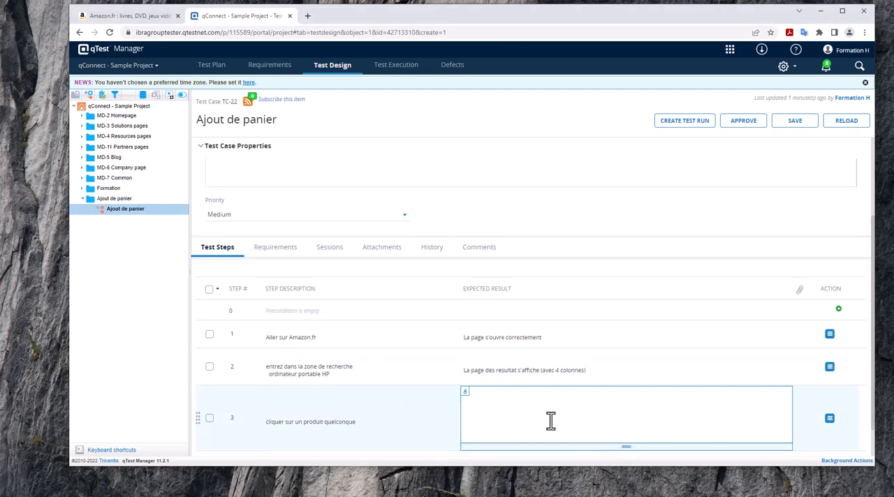
{"action": "key", "text": "ctrl+v"}
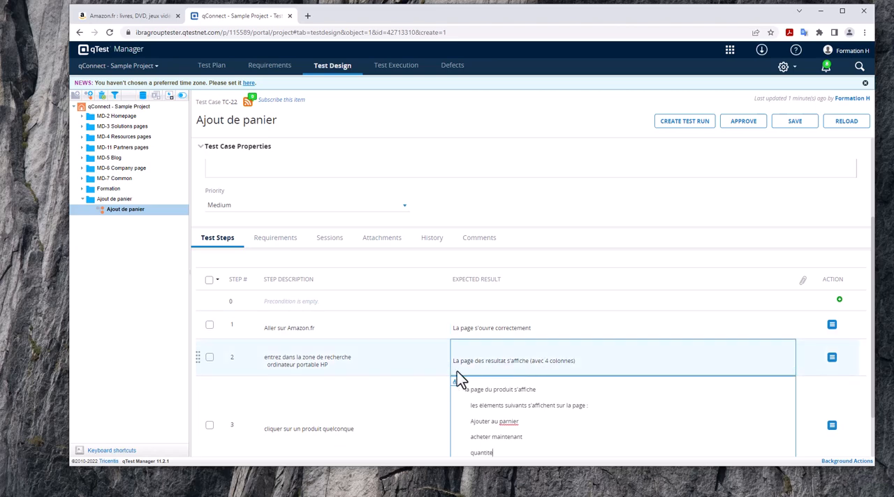
- In step 3's expected result, correct the spelling to "Ajouter au panier" and capitalise "Acheter maintenant" and "Quantité"
{"action": "scroll", "coordinate": [458, 374], "scroll_direction": "down", "scroll_amount": 2}
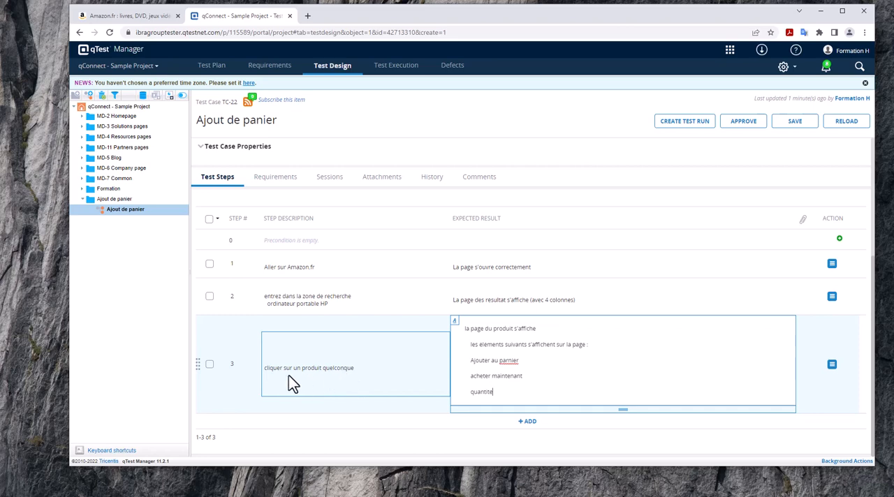
{"action": "left_click", "coordinate": [507, 360]}
{"action": "left_click", "coordinate": [470, 376]}
{"action": "type", "text": "A"}
- Add test step 4 with the description "Ajouter 2 quantités et cliquer sur ajouter au panier"
{"action": "left_click", "coordinate": [527, 422]}
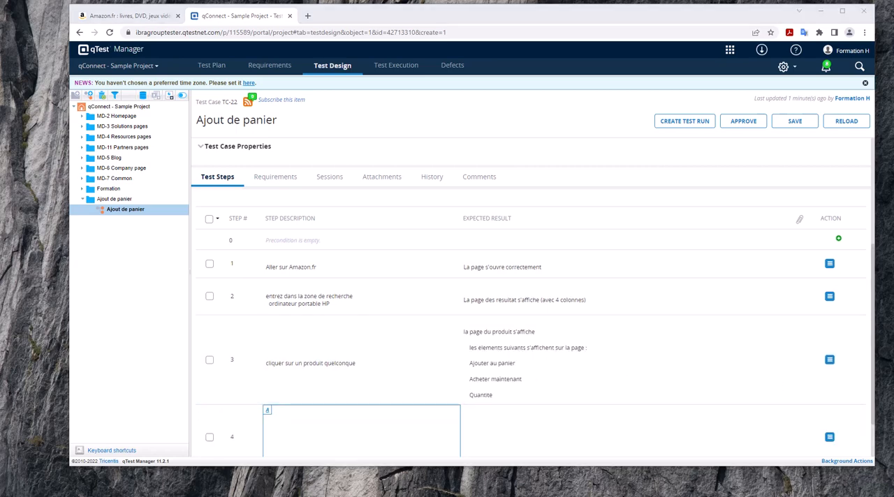
{"action": "left_click", "coordinate": [397, 427]}
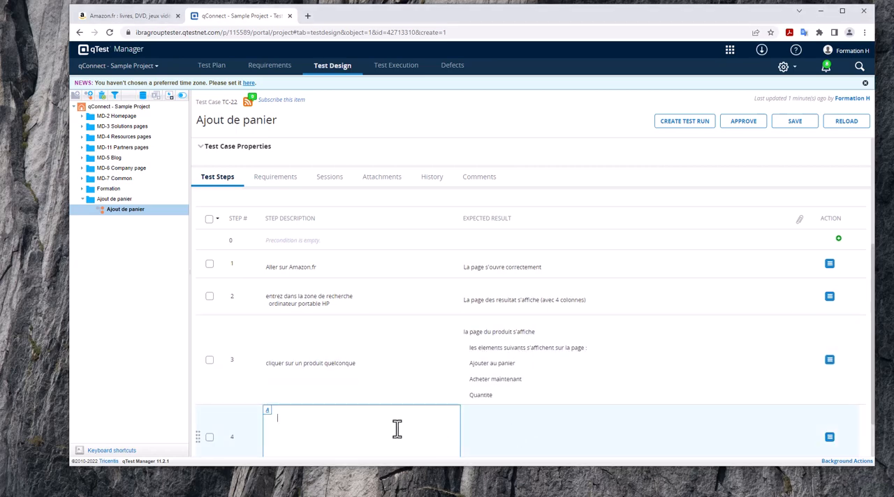
{"action": "type", "text": "Ajouter 2 quantites et cliquer sur ajouter au panier"}
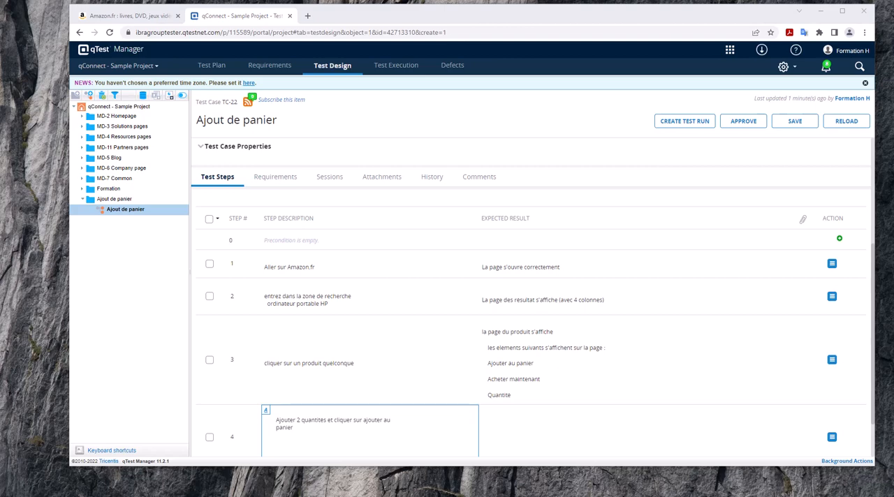
- Enter as step 4's expected result: La pop-up suivante s'affiche "Souhaitez-vous protéger votre achat? Vérifiez que cette assurance couvre vos besoins"
{"action": "left_click", "coordinate": [624, 442]}
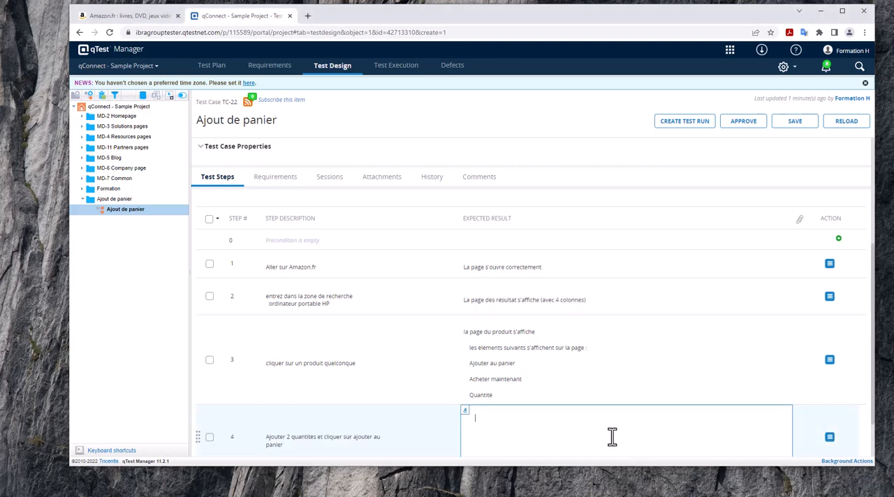
{"action": "type", "text": "La pop-up suivante s'affiche \"Souhaitez-vous proteger votre achat? Verifiez que cette assurance couvre vos besoins"}
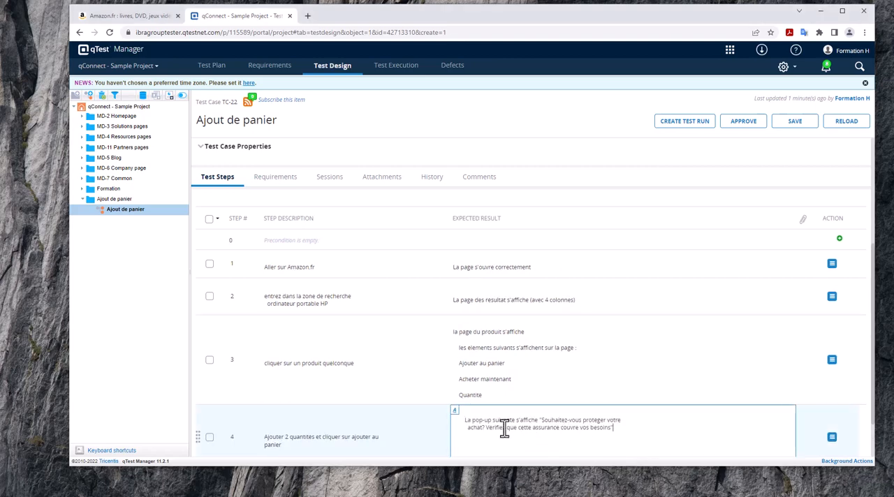
{"action": "type", "text": "\""}
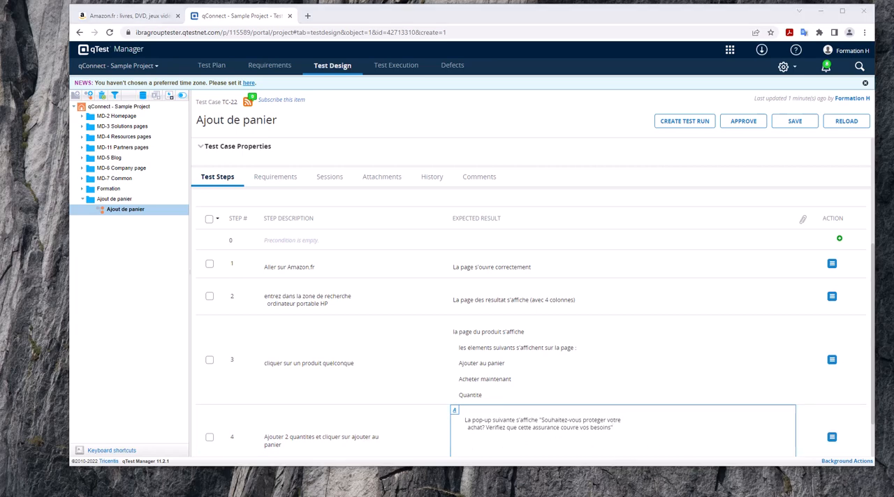
- Add test step 5 to the test case with the description "cliquer sur non merci"
{"action": "scroll", "coordinate": [369, 425], "scroll_direction": "down", "scroll_amount": 2}
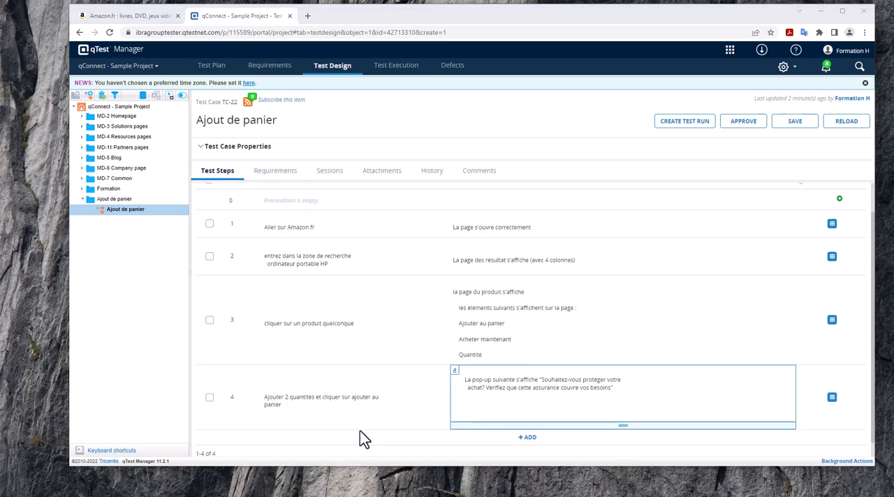
{"action": "left_click", "coordinate": [520, 422]}
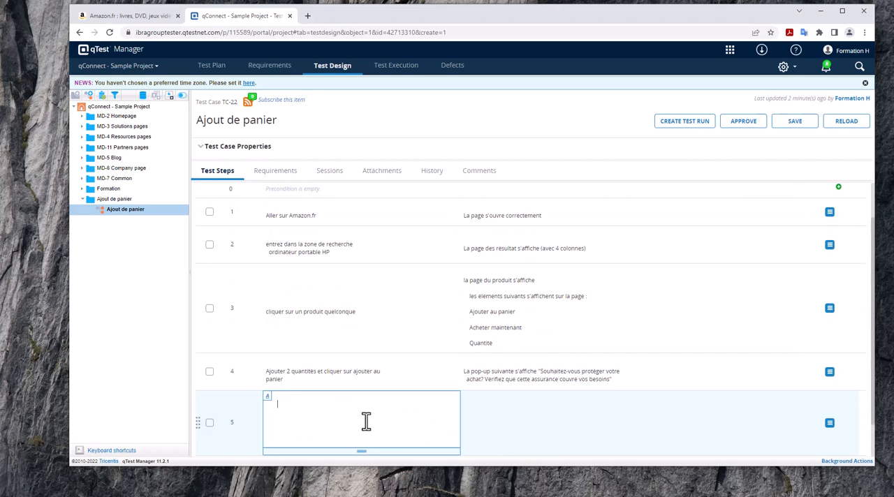
{"action": "type", "text": "cliquer sur non merci"}
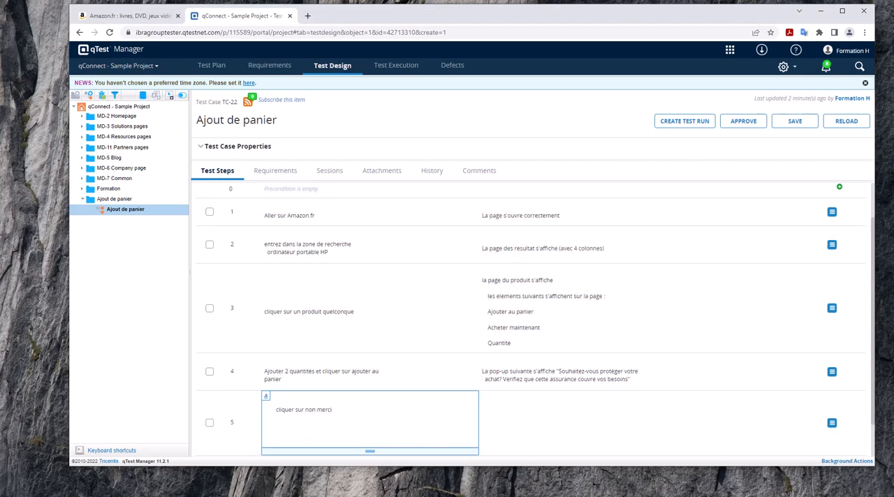
- Enter as step 5's expected result: La pop-up "Ajouté au panier" s'affiche avec l'icône de l'ordinateur, les boutons "Panier" et passer la commande (3 articles) s'affiche
{"action": "left_click", "coordinate": [577, 415]}
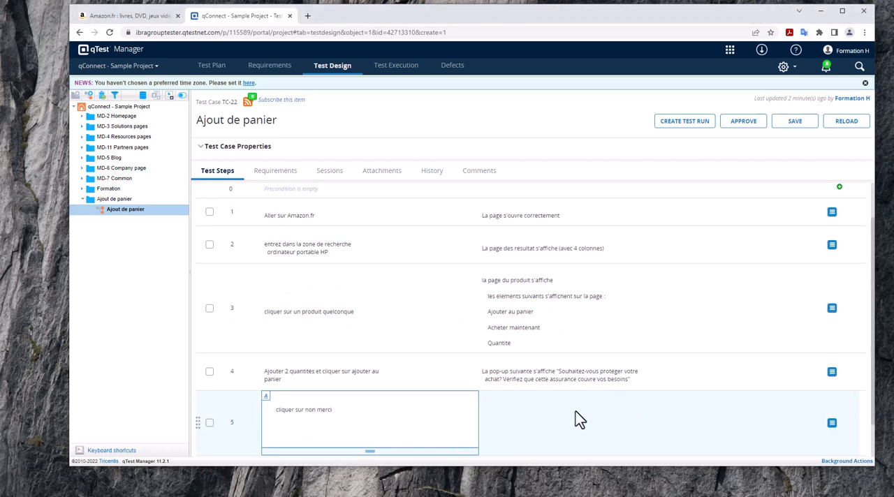
{"action": "left_click", "coordinate": [566, 414]}
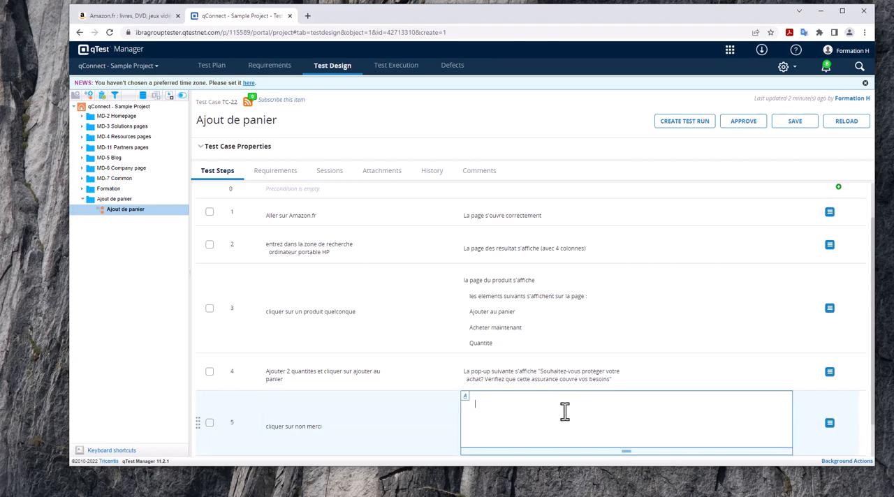
{"action": "type", "text": "La pop-up \" Ajoute au panier\" s'affiche avec l'icone de l'ordinateur  les boutons \"Panier\" et passer la commande (3 articles) s'affiche"}
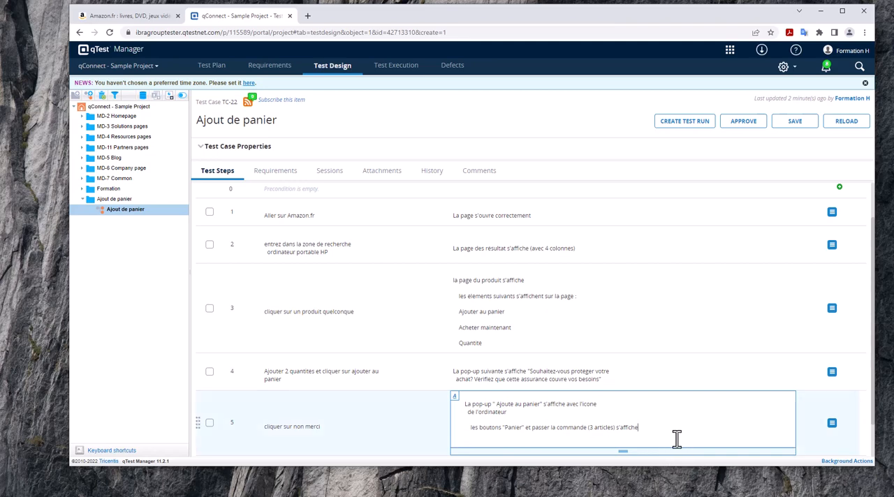
- Save the Ajout de panier test case with its five steps and approve it
{"action": "scroll", "coordinate": [576, 242], "scroll_direction": "down", "scroll_amount": 1}
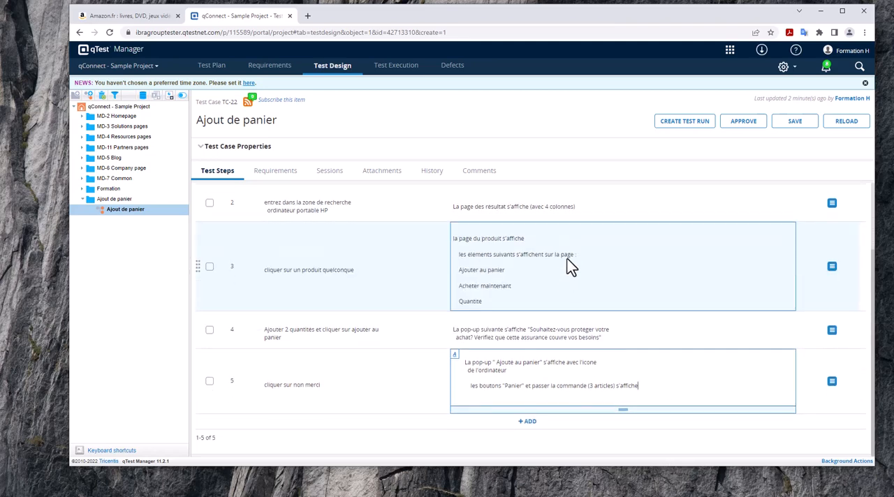
{"action": "left_click", "coordinate": [795, 124]}
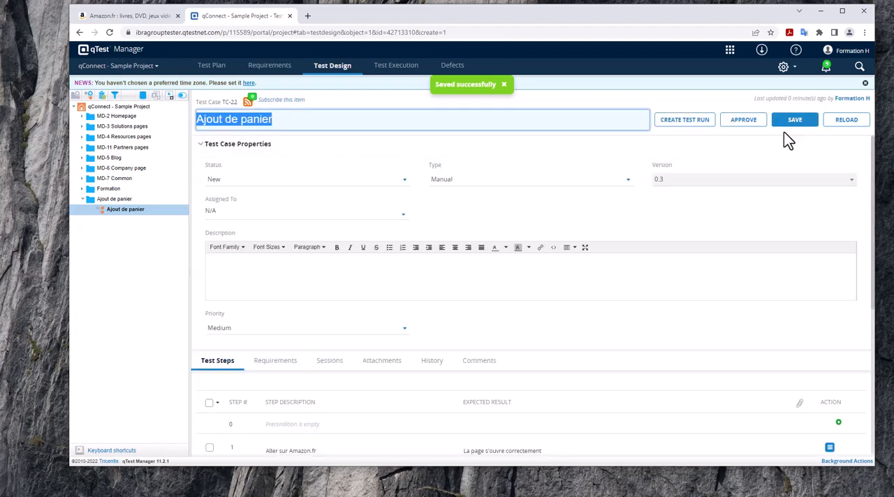
{"action": "left_click", "coordinate": [648, 95]}
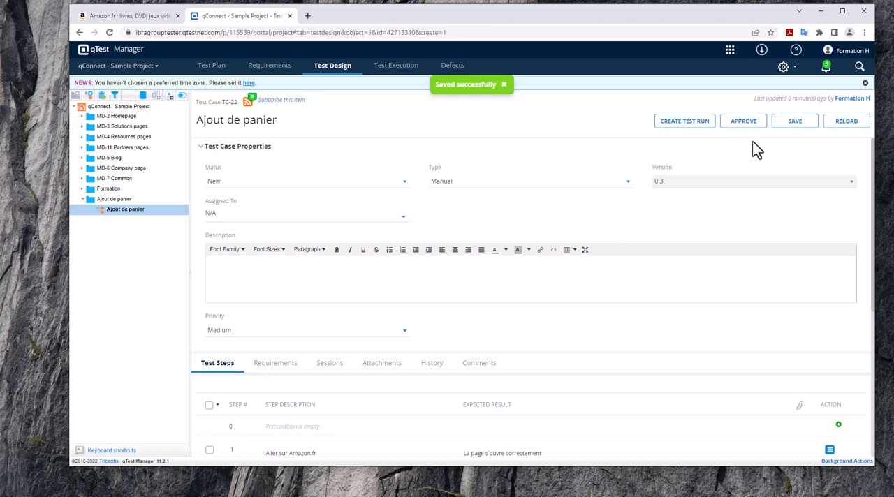
{"action": "left_click", "coordinate": [745, 123]}
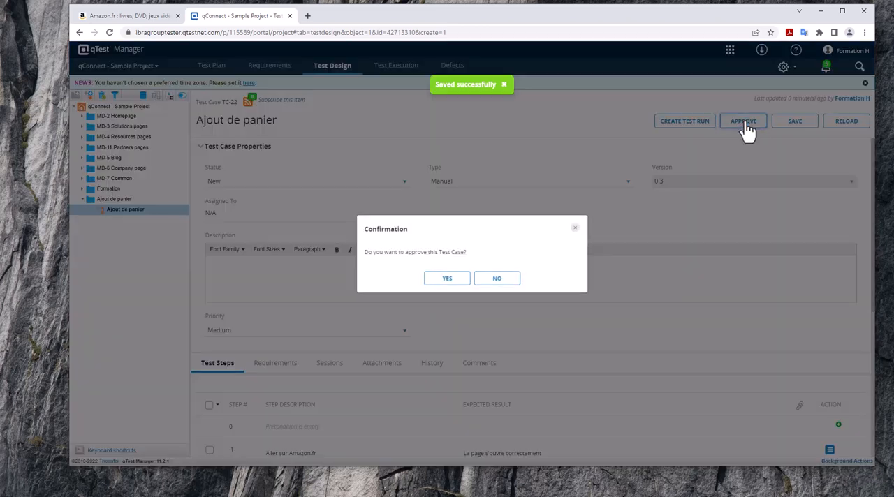
{"action": "left_click", "coordinate": [450, 280]}
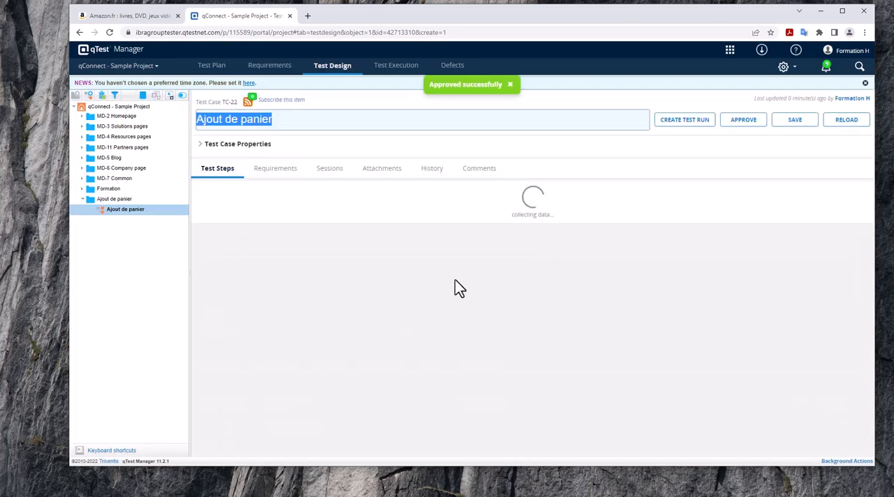
- Link the Ajout de panier test case to the requirement RQ-21 Ajout panier from the MD-2 Homepage module and save
{"action": "scroll", "coordinate": [455, 286], "scroll_direction": "down", "scroll_amount": 3}
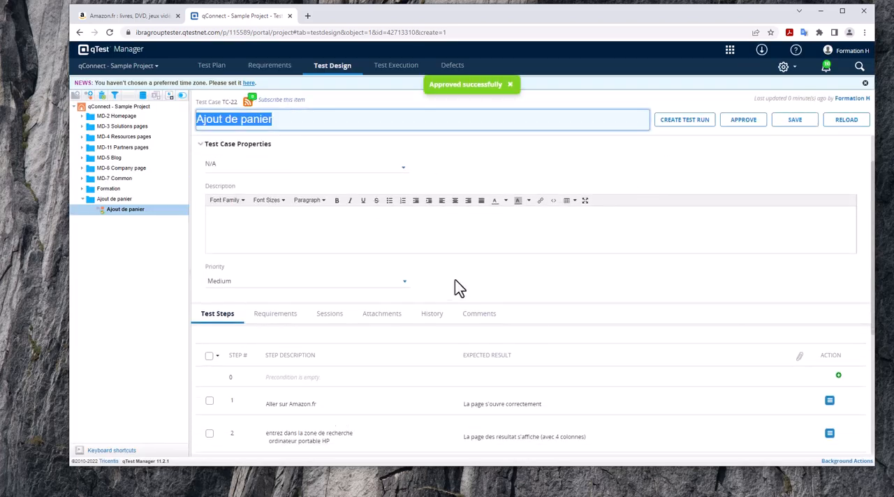
{"action": "scroll", "coordinate": [455, 286], "scroll_direction": "down", "scroll_amount": 1}
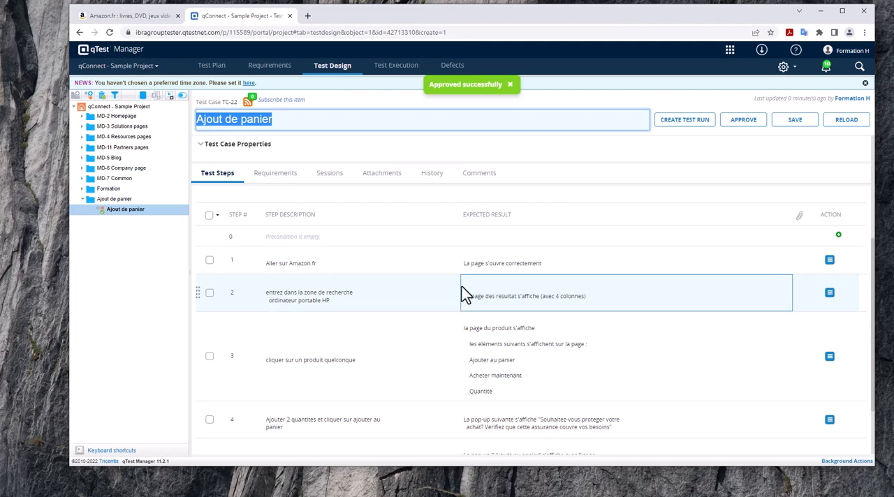
{"action": "scroll", "coordinate": [461, 285], "scroll_direction": "down", "scroll_amount": 1}
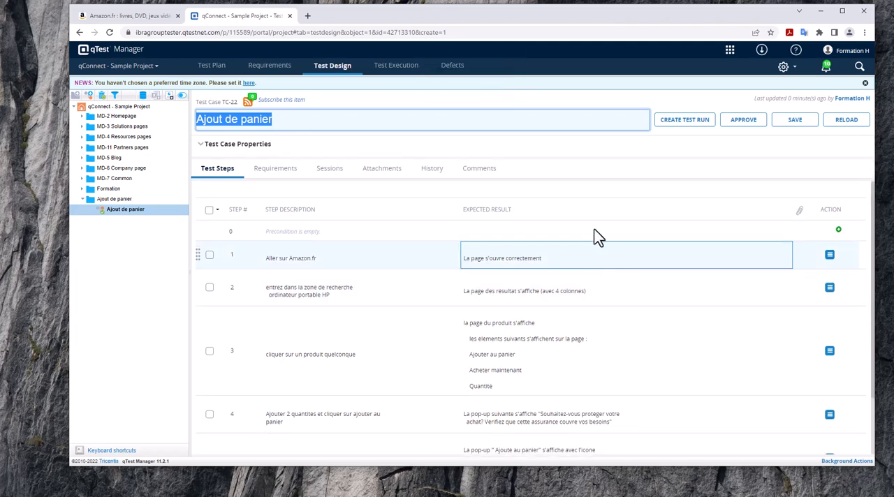
{"action": "left_click", "coordinate": [539, 99]}
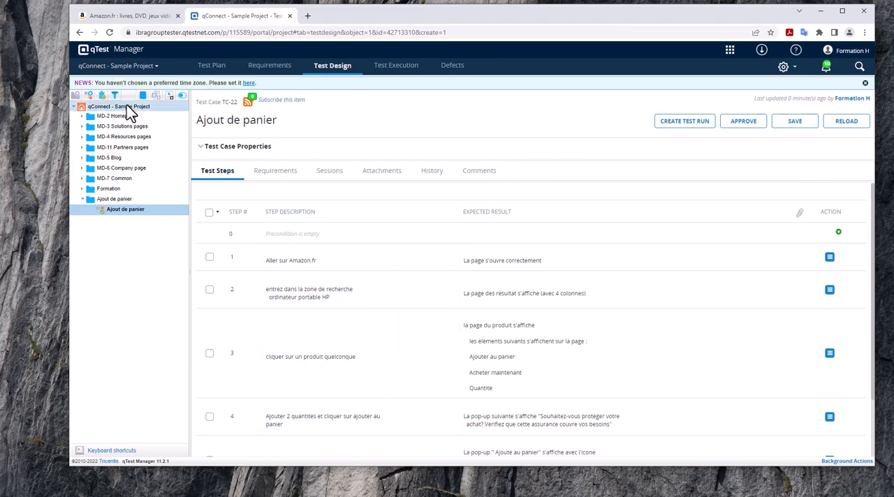
{"action": "left_click", "coordinate": [278, 180]}
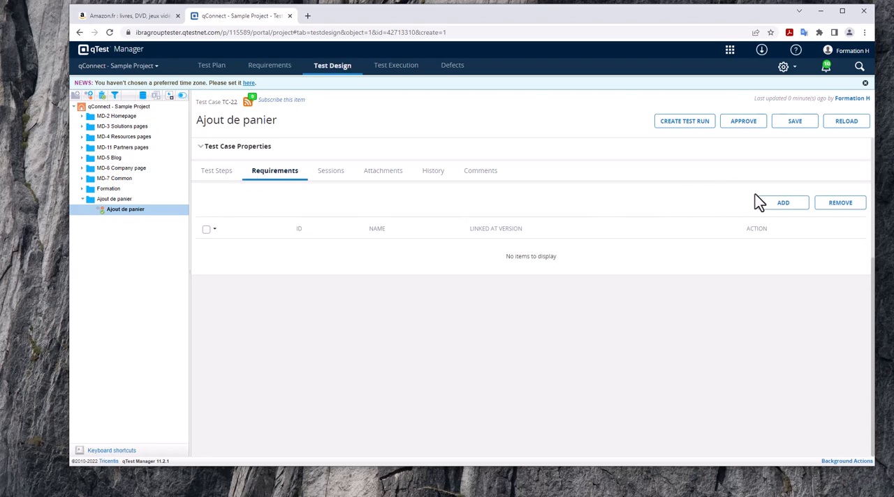
{"action": "left_click", "coordinate": [784, 204]}
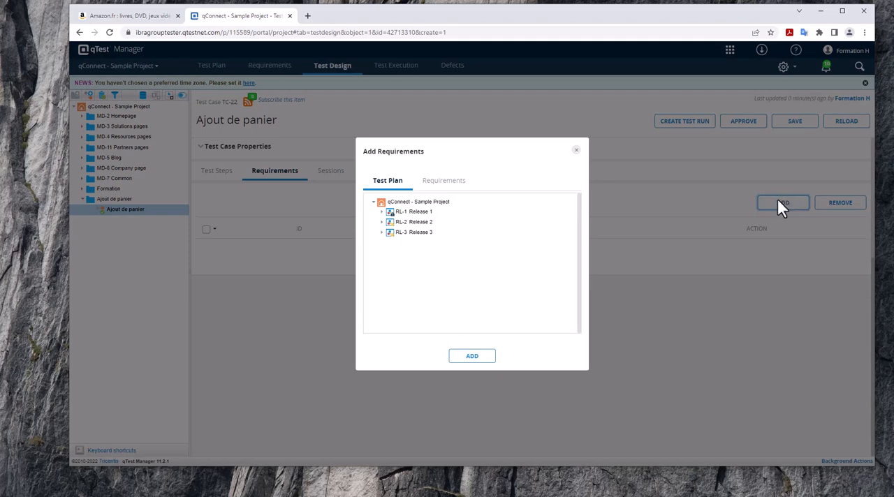
{"action": "left_click", "coordinate": [444, 181]}
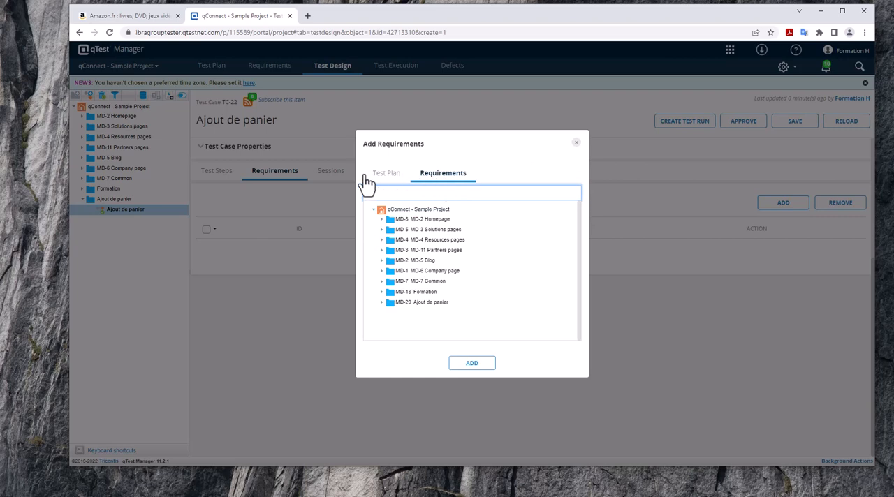
{"action": "left_click", "coordinate": [382, 220]}
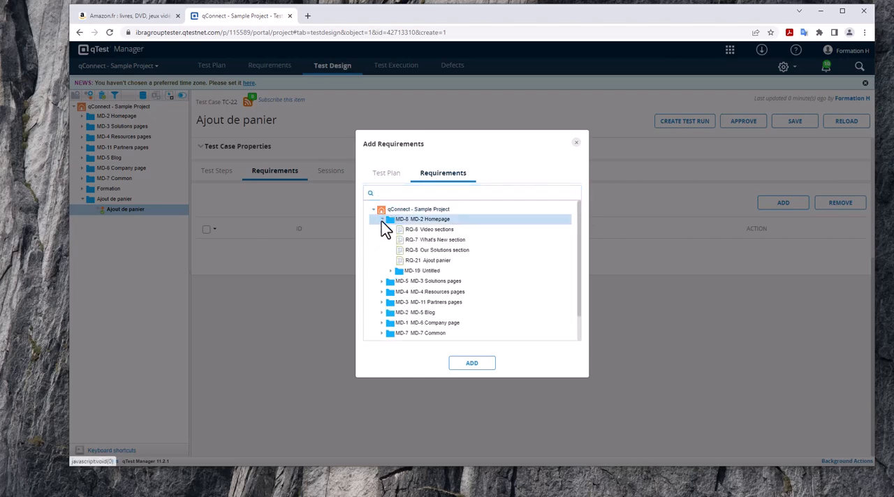
{"action": "left_click", "coordinate": [434, 262]}
{"action": "left_click", "coordinate": [473, 363]}
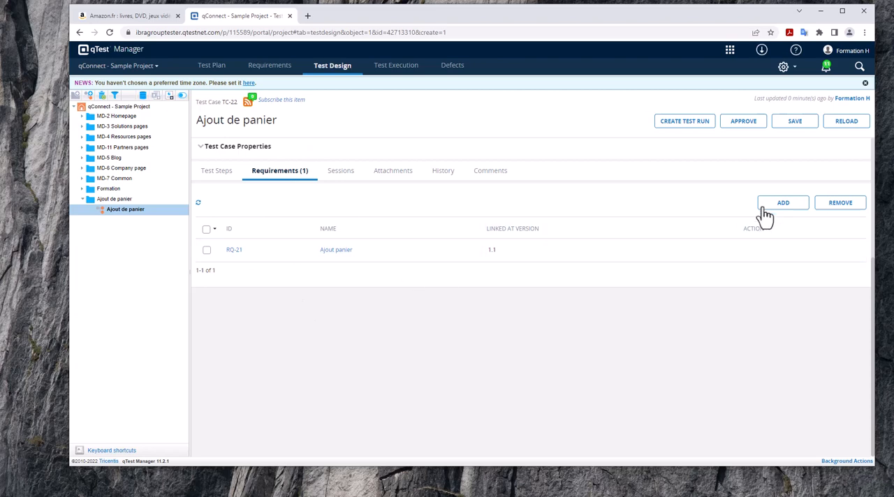
{"action": "left_click", "coordinate": [792, 124]}
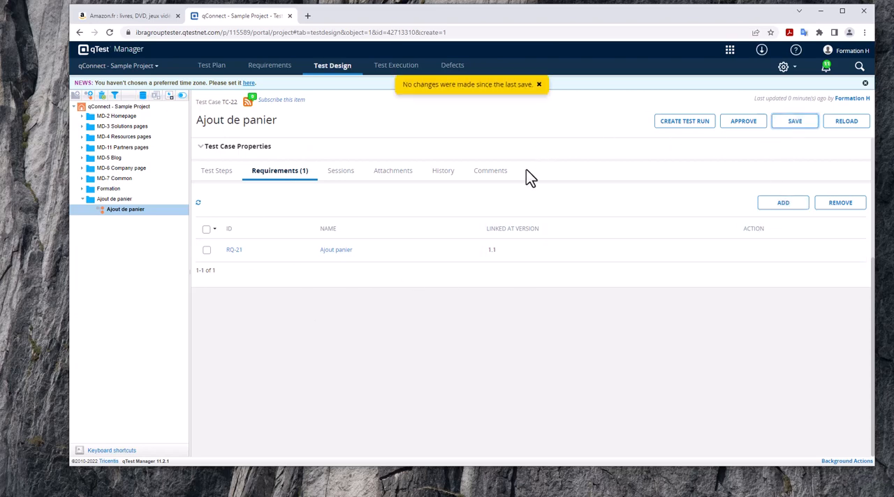
- Open the Ajout panier requirement under MD-2 Homepage and refresh the page to check its linked test cases
{"action": "left_click", "coordinate": [344, 181]}
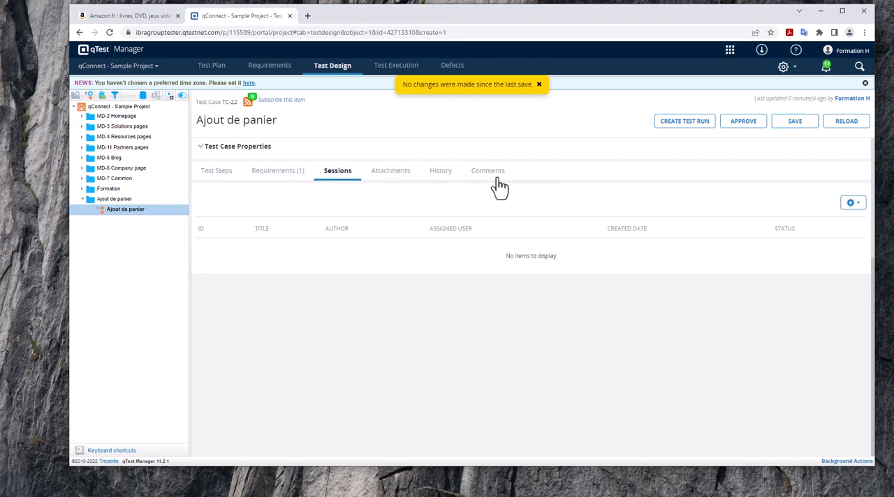
{"action": "left_click", "coordinate": [82, 117]}
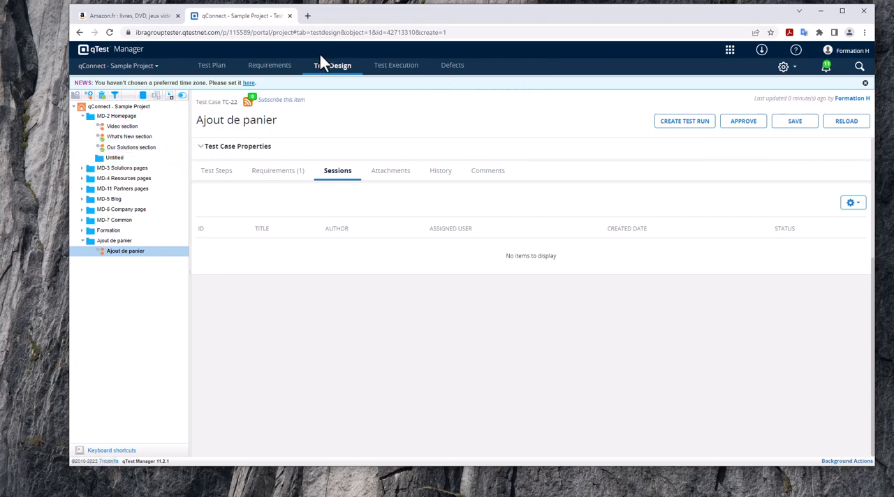
{"action": "left_click", "coordinate": [274, 66]}
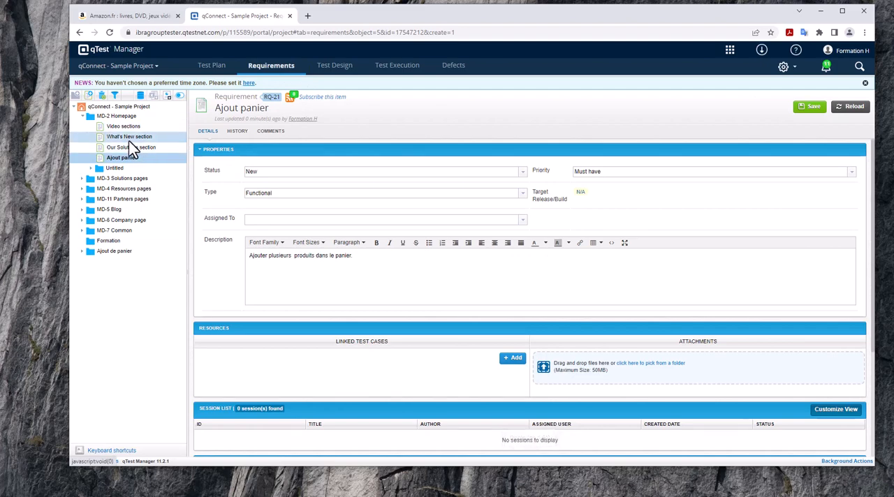
{"action": "scroll", "coordinate": [363, 175], "scroll_direction": "down", "scroll_amount": 3}
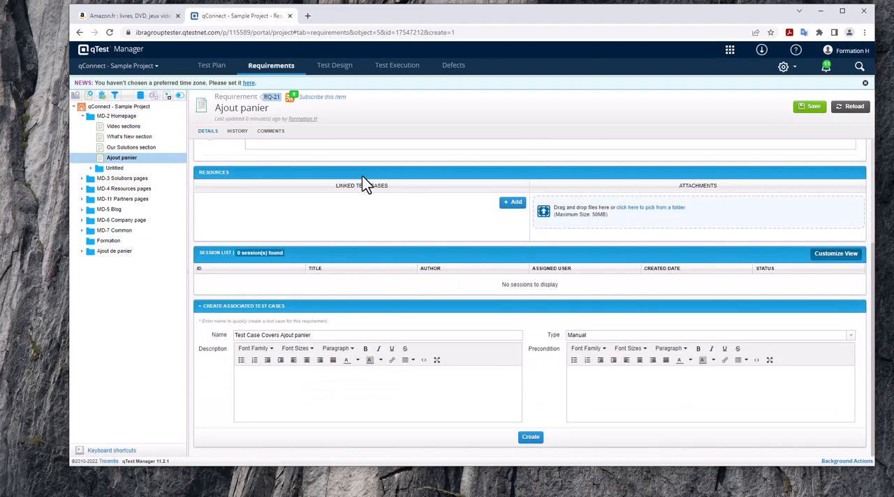
{"action": "scroll", "coordinate": [363, 185], "scroll_direction": "up", "scroll_amount": 3}
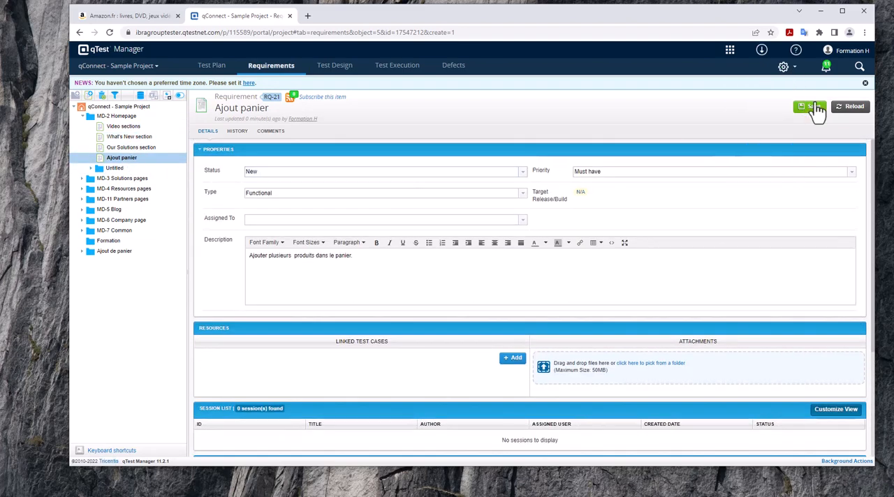
{"action": "left_click", "coordinate": [810, 106]}
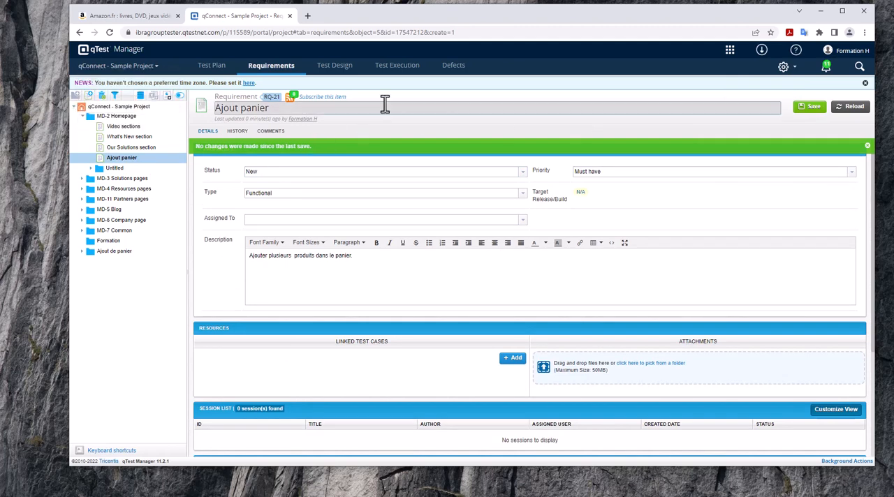
{"action": "scroll", "coordinate": [443, 274], "scroll_direction": "down", "scroll_amount": 5}
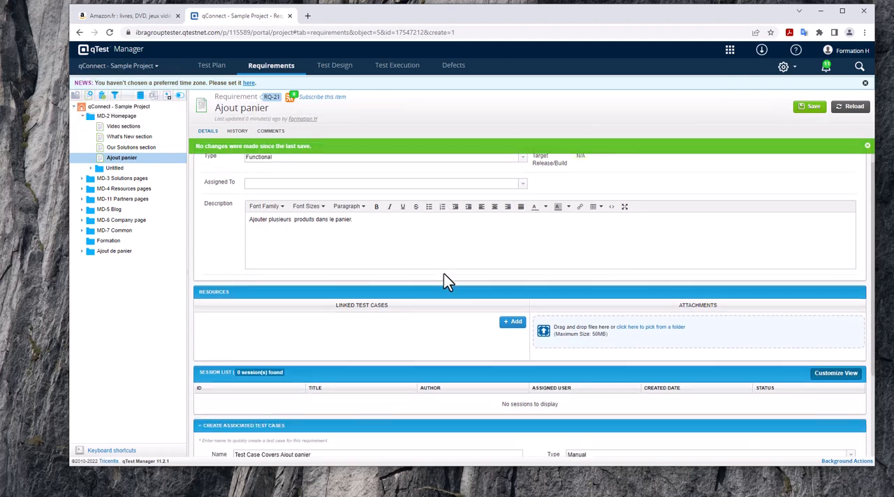
{"action": "left_click", "coordinate": [110, 34]}
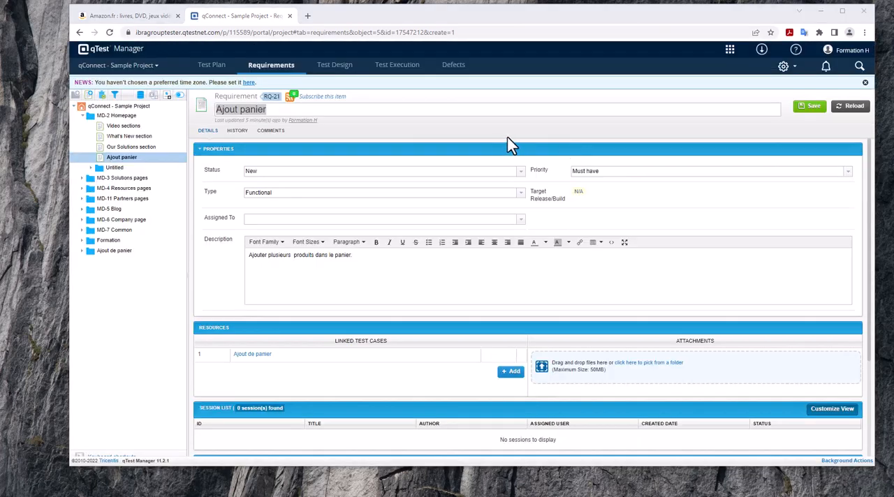
- Open the linked Ajout de panier test case from the requirement and review its test steps and properties
{"action": "left_click", "coordinate": [254, 355]}
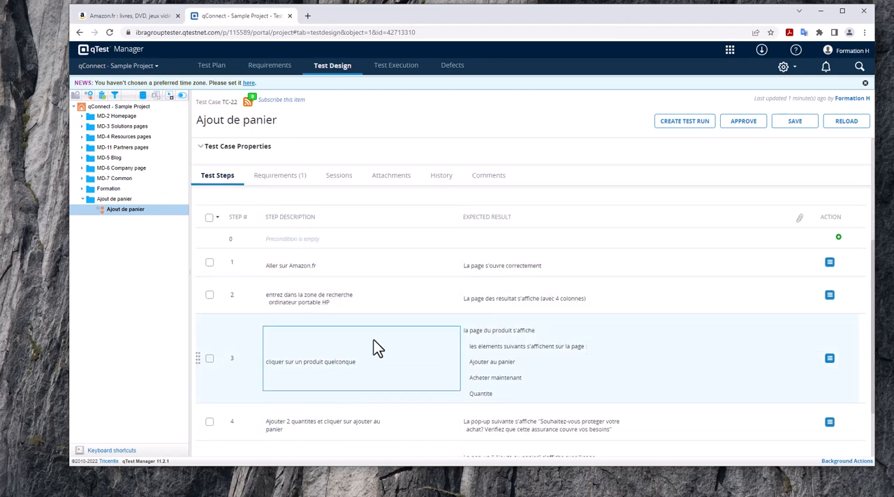
{"action": "scroll", "coordinate": [378, 343], "scroll_direction": "down", "scroll_amount": 2}
{"action": "scroll", "coordinate": [518, 358], "scroll_direction": "up", "scroll_amount": 1}
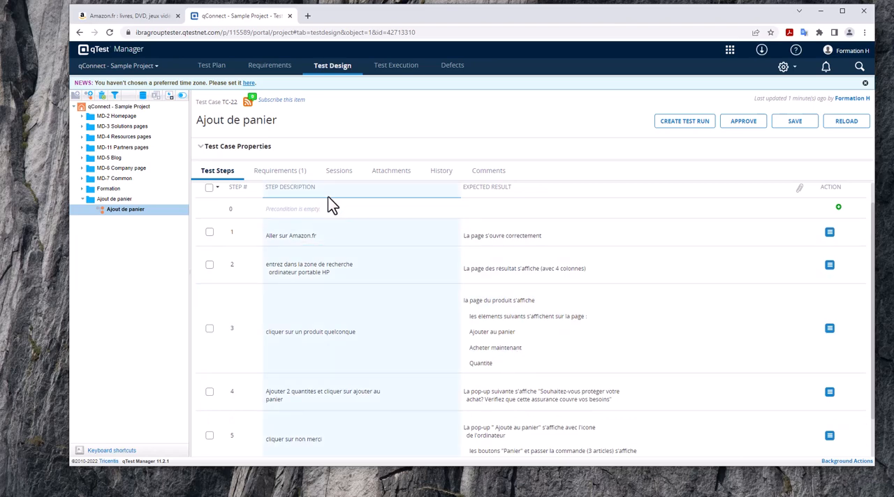
{"action": "scroll", "coordinate": [438, 312], "scroll_direction": "up", "scroll_amount": 1}
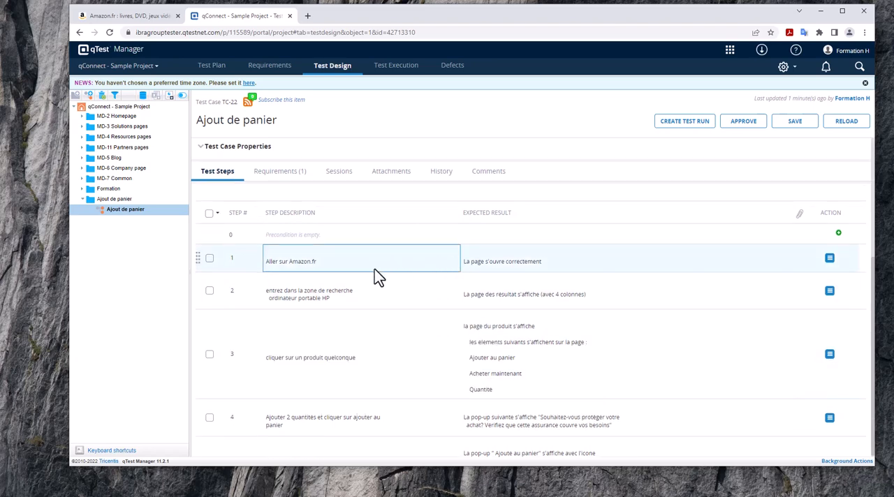
{"action": "scroll", "coordinate": [387, 263], "scroll_direction": "up", "scroll_amount": 3}
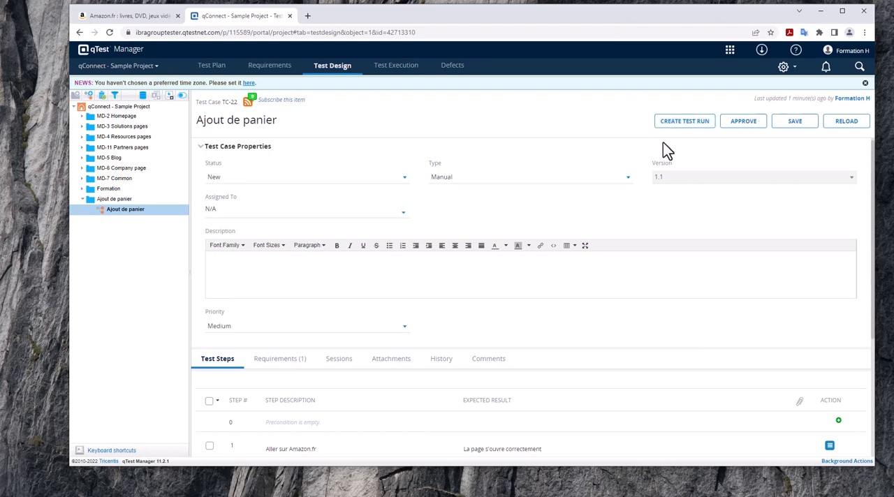
- Create a test cycle named "Ajout panier" at the project root in Test Execution
{"action": "left_click", "coordinate": [395, 68]}
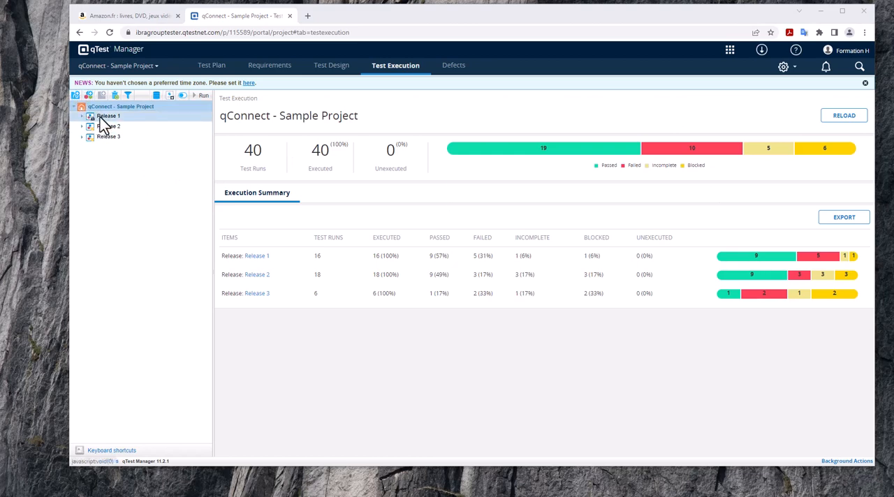
{"action": "left_click", "coordinate": [75, 95]}
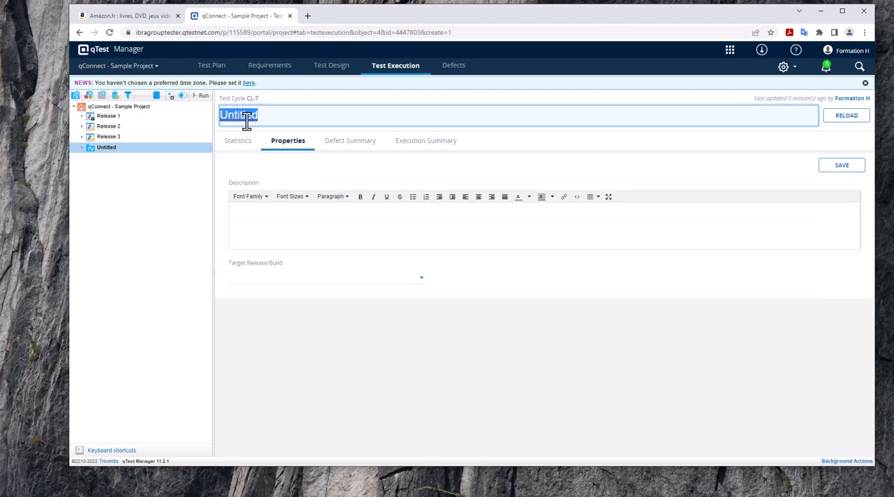
{"action": "type", "text": "Ajout panier"}
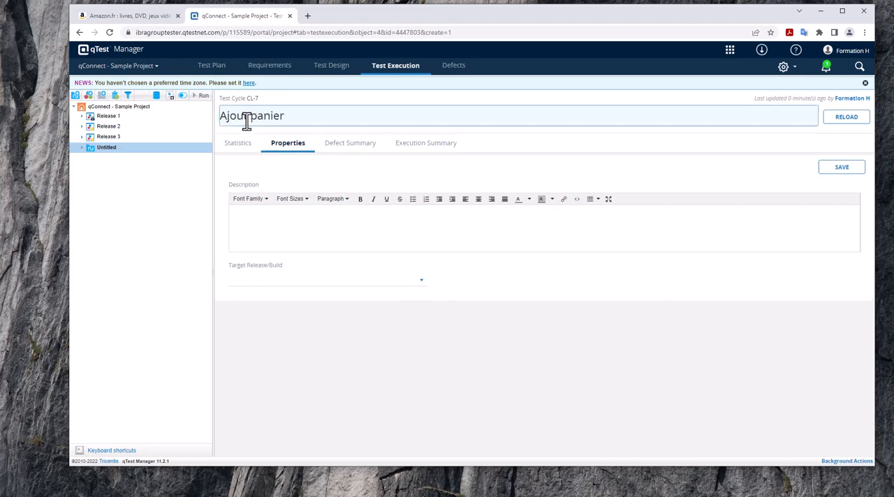
{"action": "key", "text": "Return"}
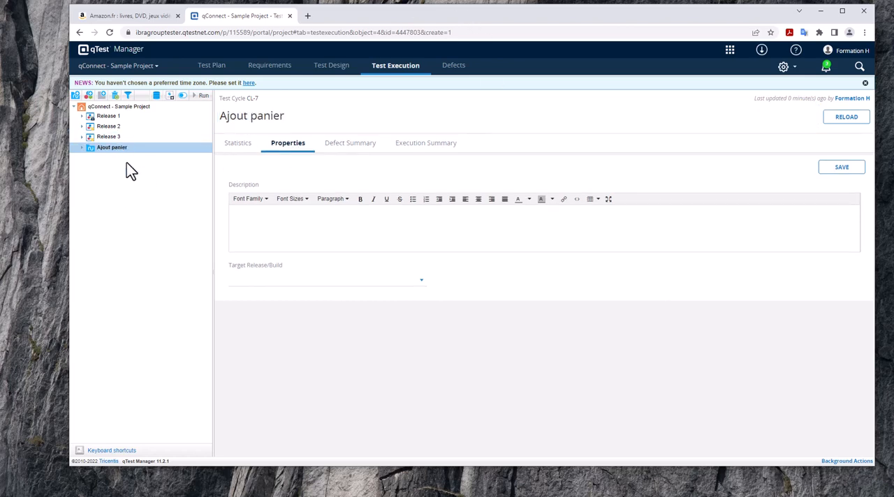
- Add the Ajout de panier test case (TC-22) from the Ajout de panier module as a test run in the Ajout panier cycle
{"action": "left_click", "coordinate": [103, 98]}
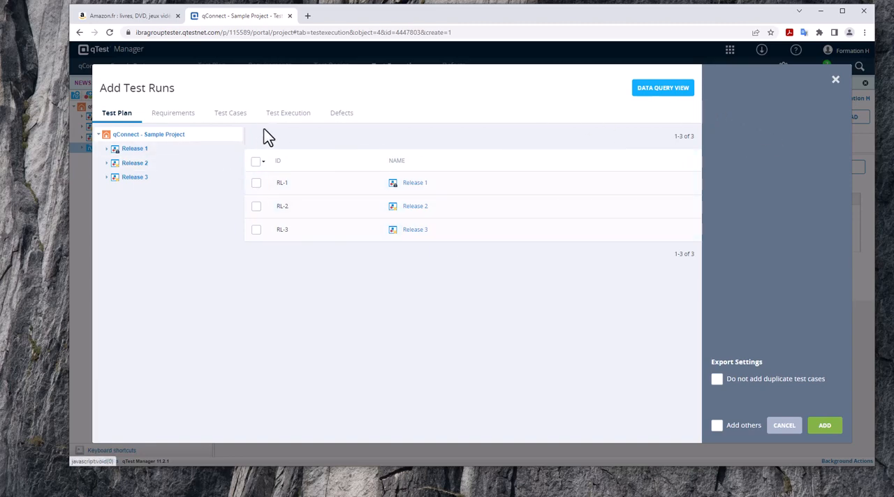
{"action": "left_click", "coordinate": [229, 122]}
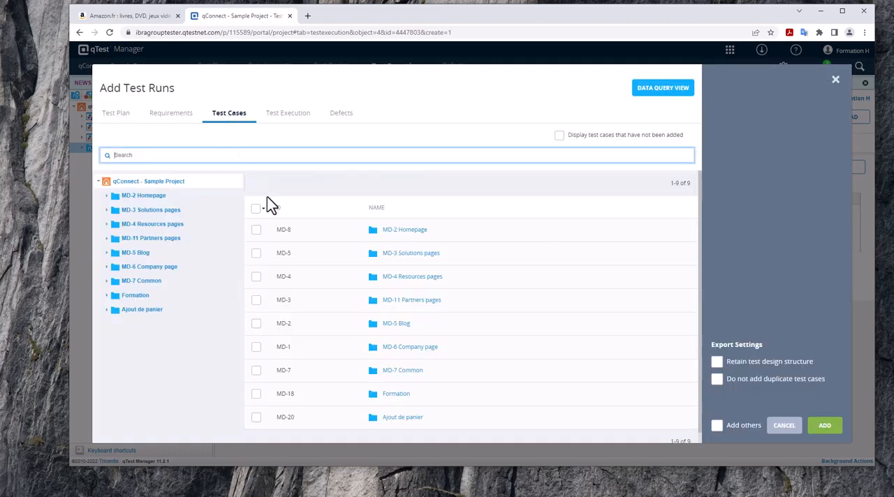
{"action": "scroll", "coordinate": [294, 229], "scroll_direction": "down", "scroll_amount": 1}
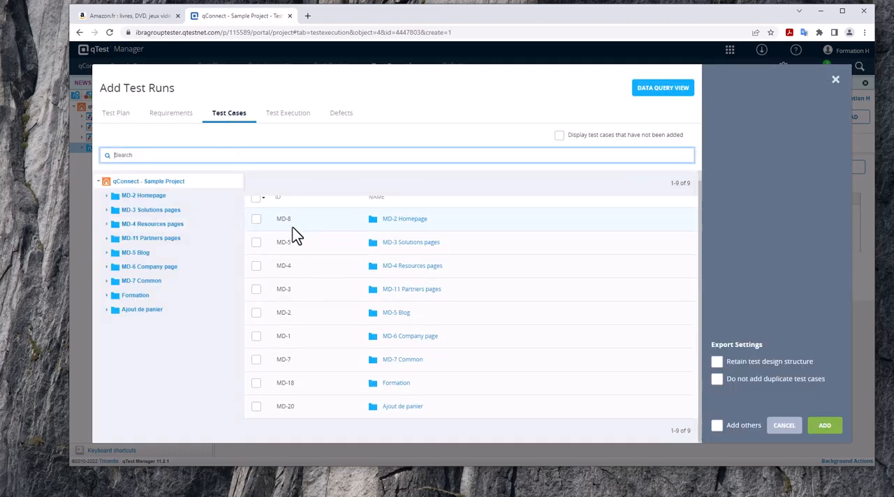
{"action": "left_click", "coordinate": [106, 196]}
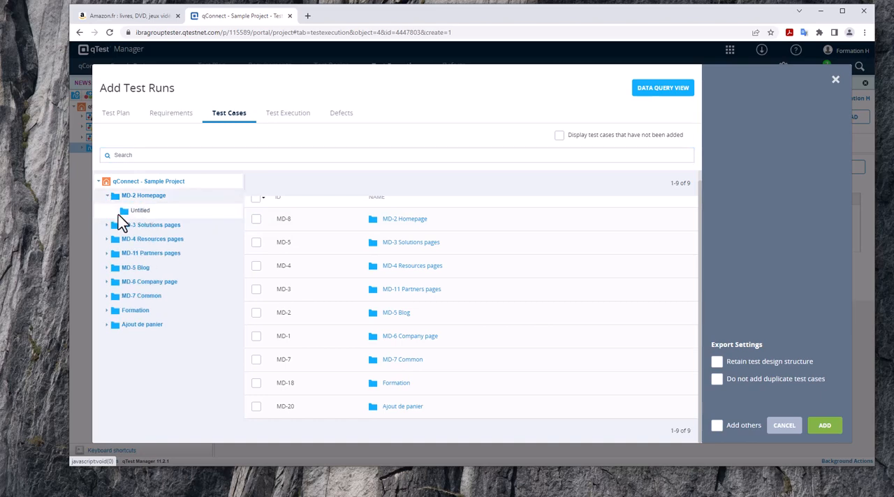
{"action": "left_click", "coordinate": [134, 326]}
{"action": "left_click", "coordinate": [257, 230]}
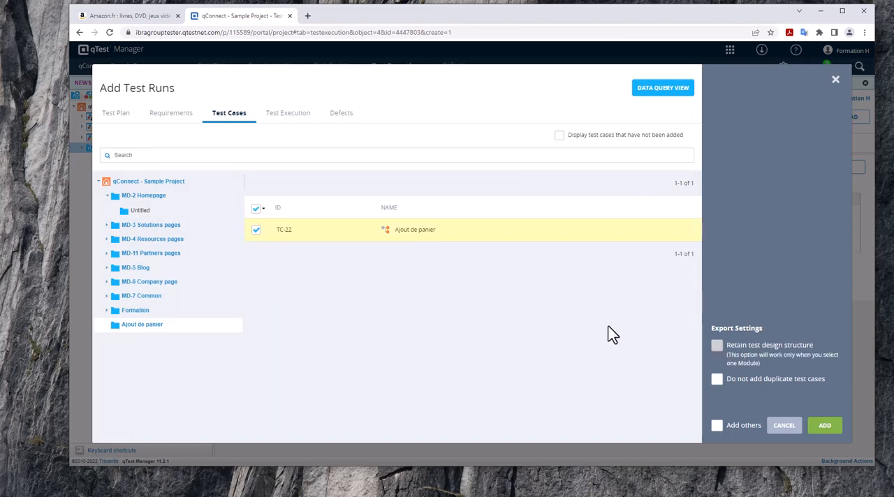
{"action": "left_click", "coordinate": [831, 429]}
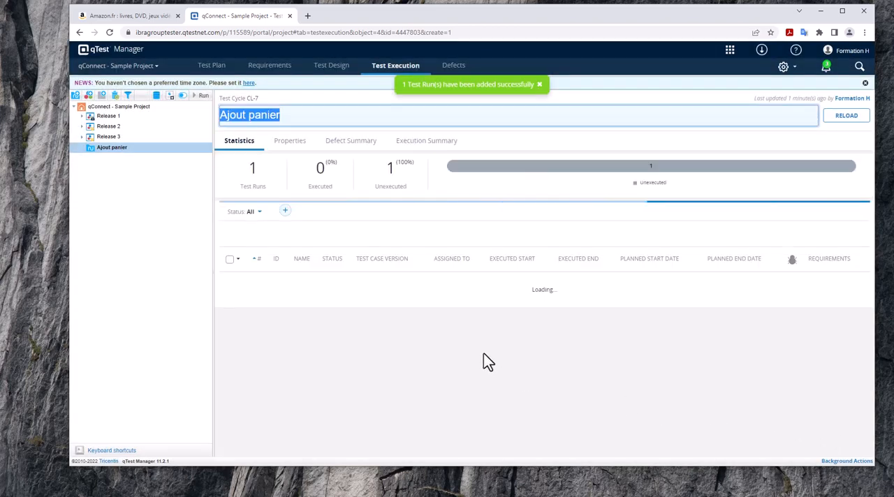
{"action": "left_click", "coordinate": [451, 330]}
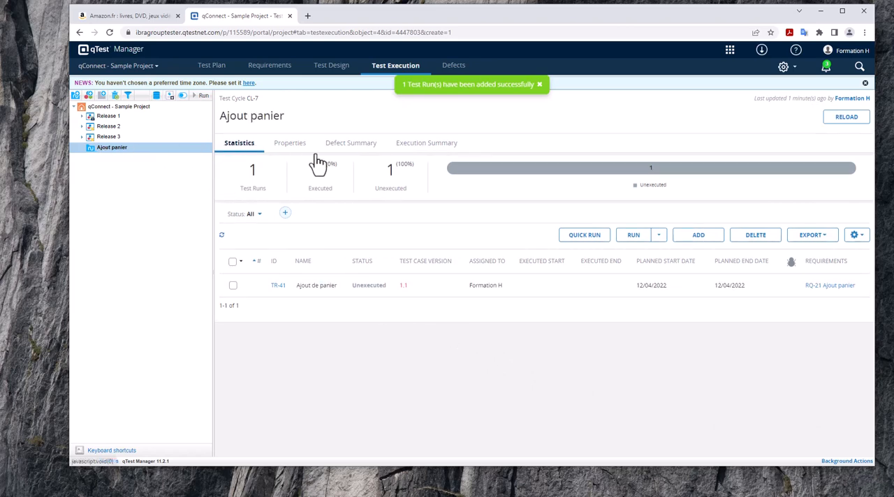
- Run the Ajout de panier test run (TR-41) from the Ajout panier cycle, approving version 1.1 of its test case
{"action": "left_click", "coordinate": [81, 117]}
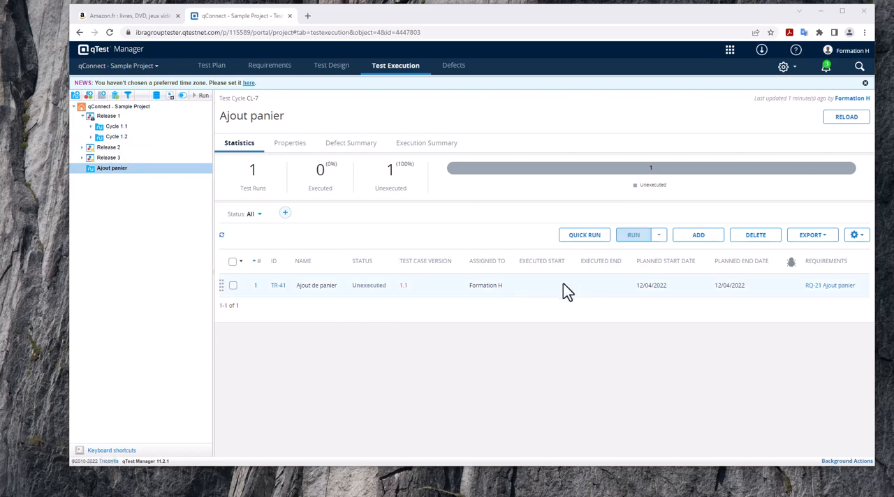
{"action": "left_click", "coordinate": [233, 286]}
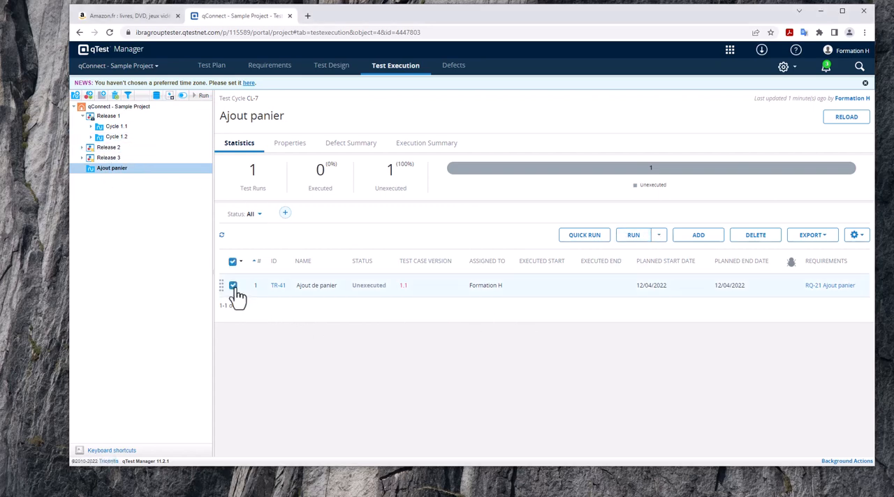
{"action": "left_click", "coordinate": [637, 237]}
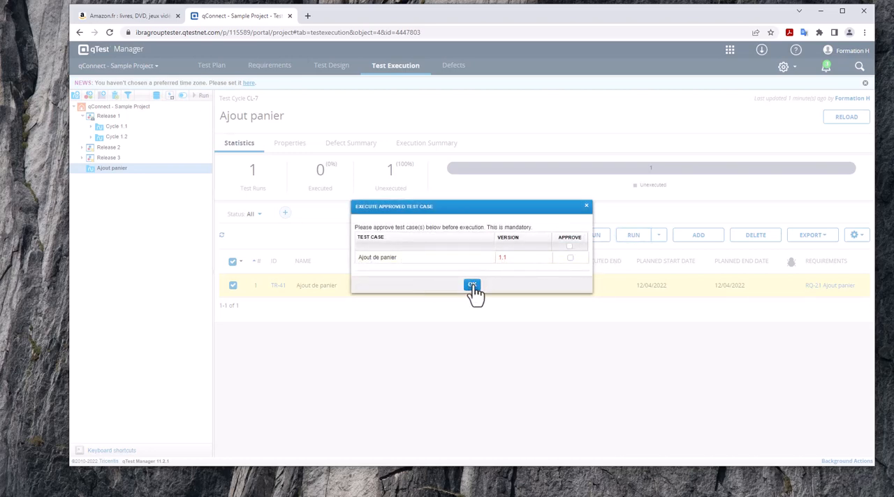
{"action": "left_click", "coordinate": [570, 257]}
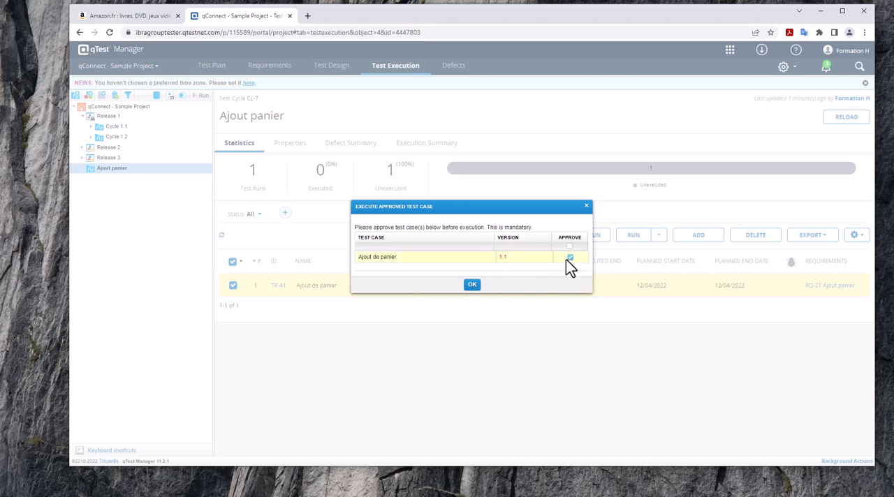
{"action": "left_click", "coordinate": [471, 287]}
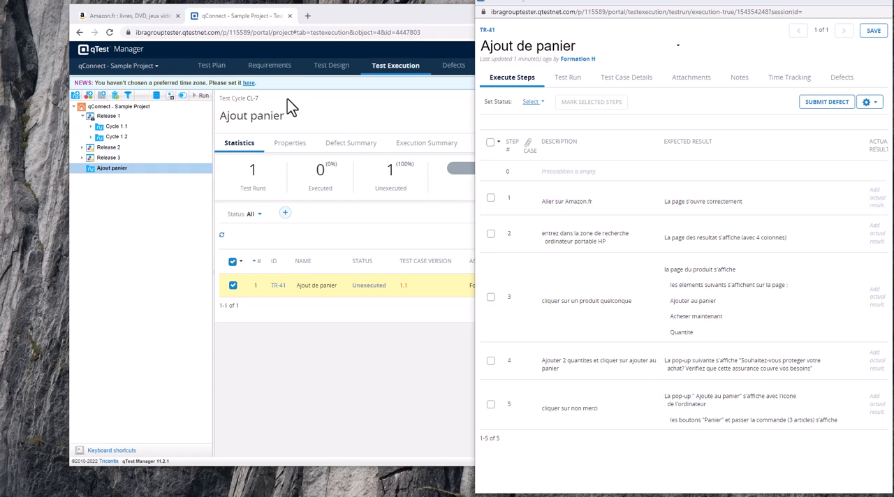
- Switch to the Amazon site and load its home page from the plain amazon.fr address
{"action": "left_click", "coordinate": [130, 15]}
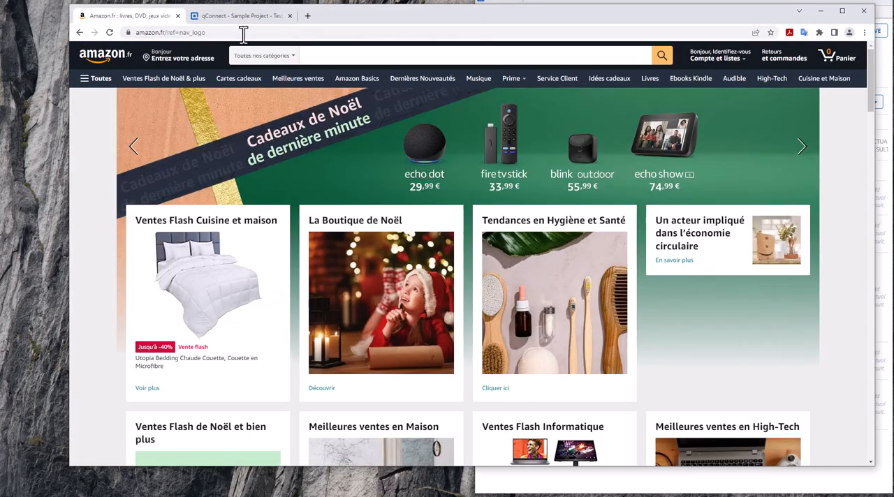
{"action": "left_click_drag", "start_coordinate": [231, 32], "coordinate": [166, 32]}
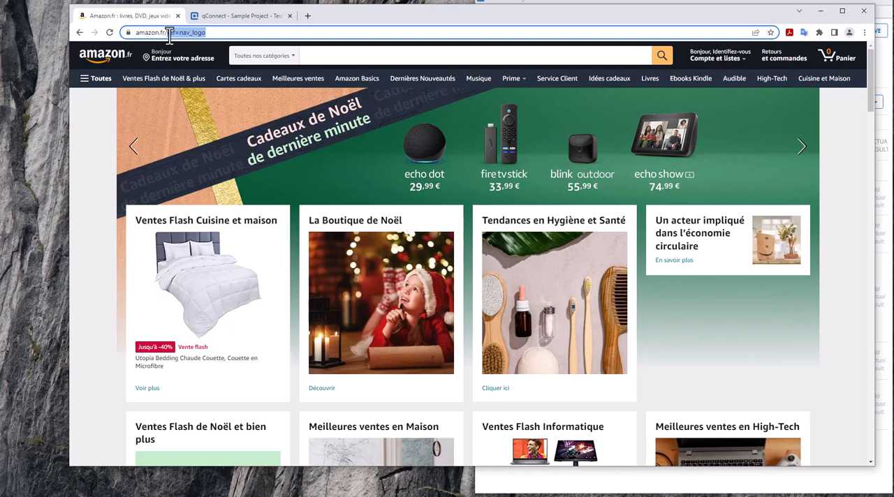
{"action": "key", "text": "BackSpace"}
{"action": "key", "text": "Return"}
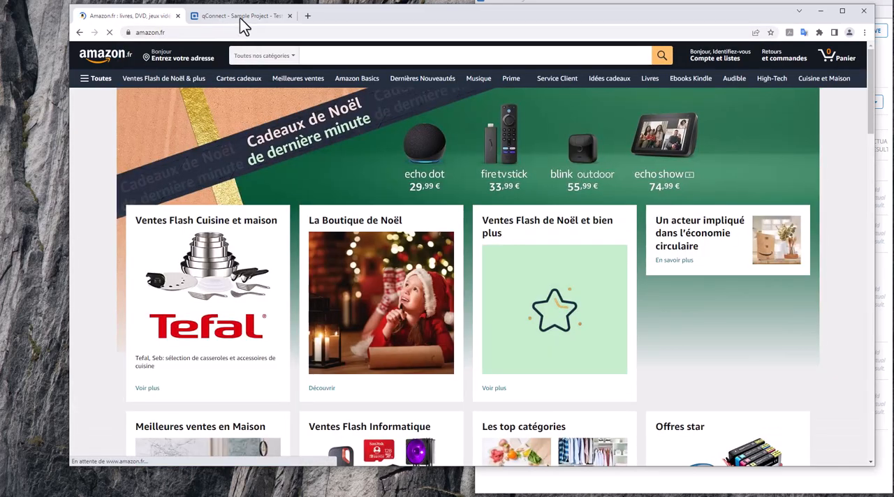
- Mark step 1, "Aller sur Amazon.fr", as Passed in the test run and widen the execution window to show the Status column
{"action": "left_click", "coordinate": [240, 16]}
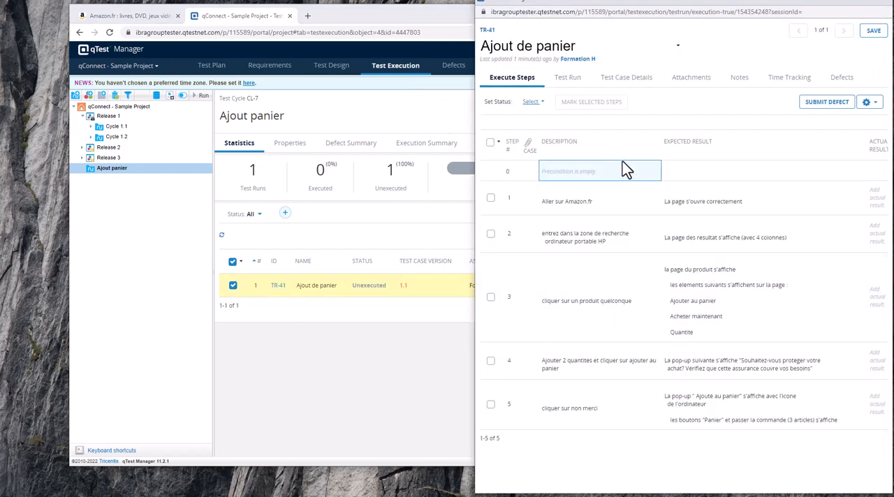
{"action": "left_click", "coordinate": [490, 199]}
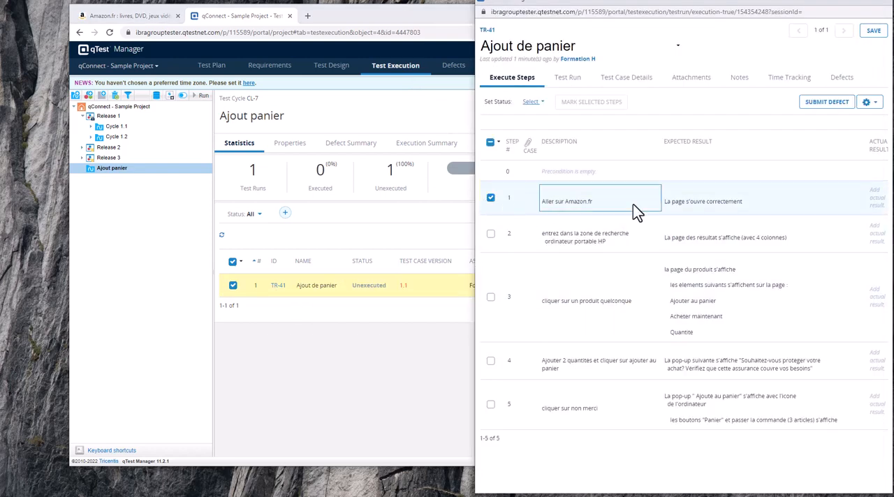
{"action": "left_click", "coordinate": [531, 102]}
{"action": "left_click", "coordinate": [533, 116]}
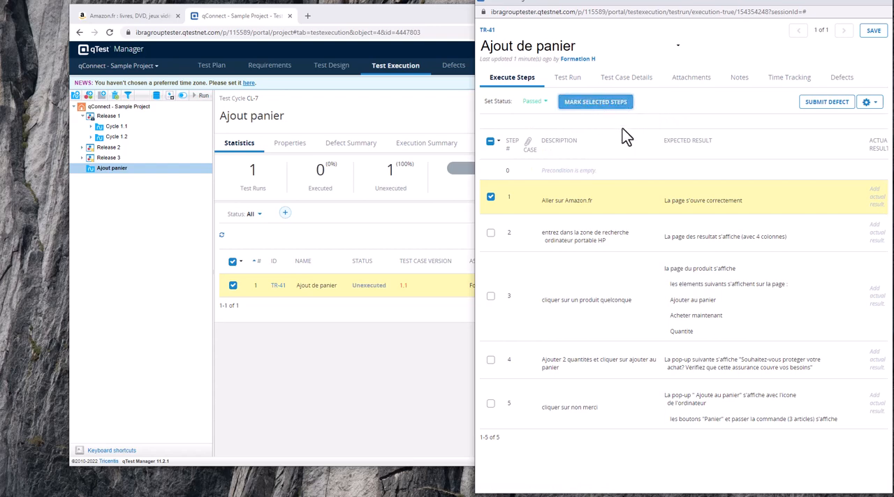
{"action": "left_click", "coordinate": [584, 108]}
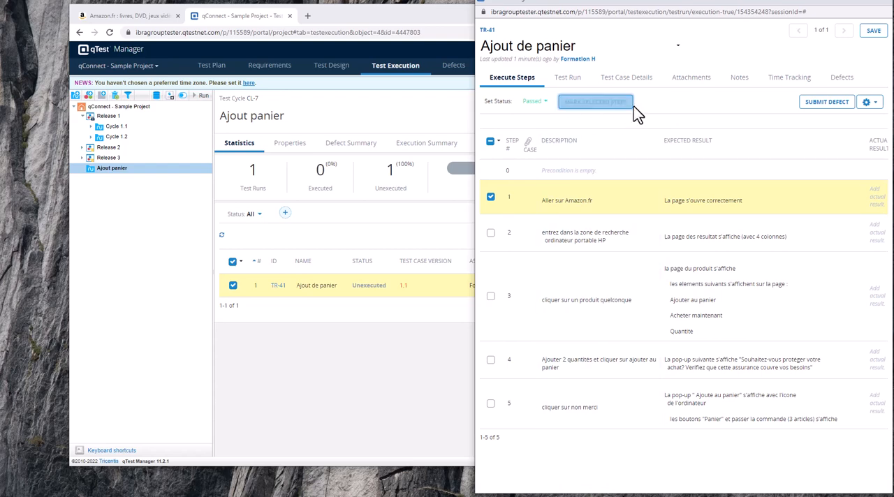
{"action": "left_click_drag", "start_coordinate": [702, 1], "coordinate": [667, 1]}
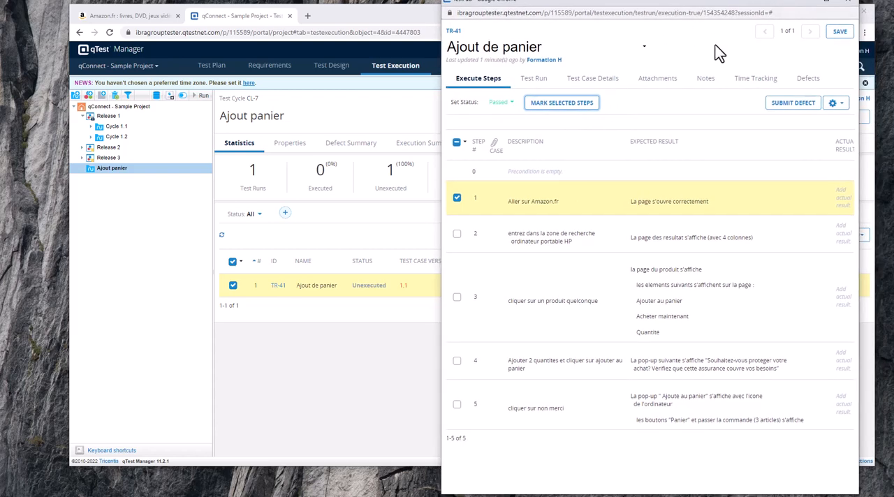
{"action": "left_click_drag", "start_coordinate": [442, 116], "coordinate": [302, 125]}
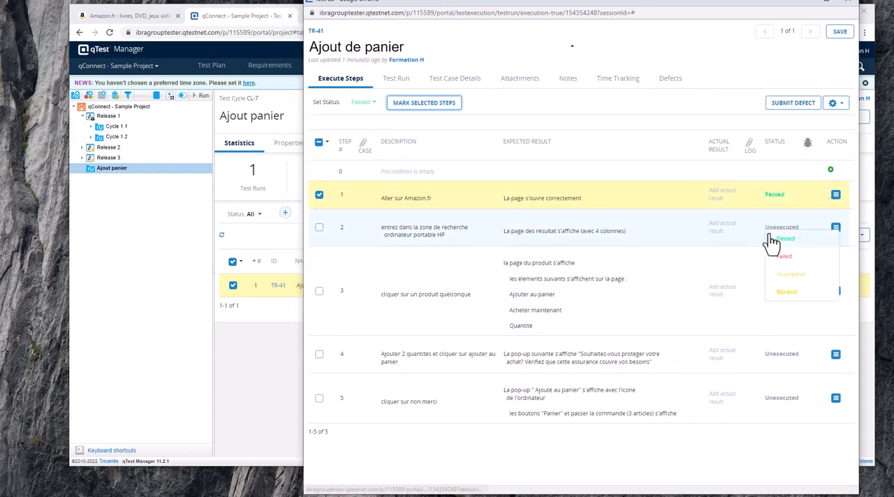
- Include step 2 in the test run's step selection and search Amazon.fr for "ordinateur hp"
{"action": "left_click", "coordinate": [319, 228]}
{"action": "left_click", "coordinate": [374, 103]}
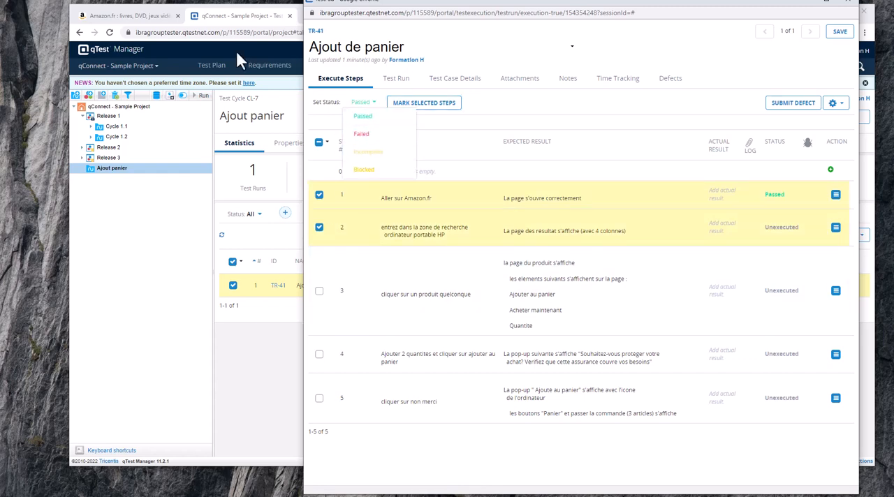
{"action": "left_click", "coordinate": [166, 20]}
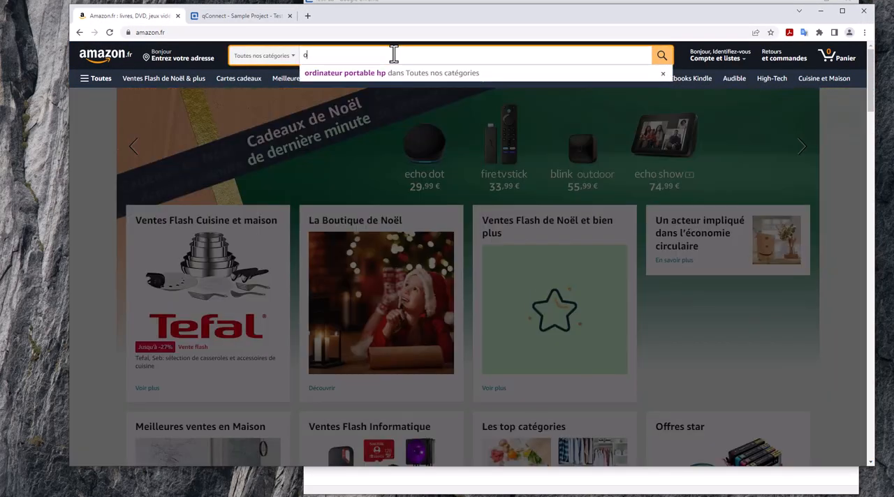
{"action": "type", "text": "rdinateur"}
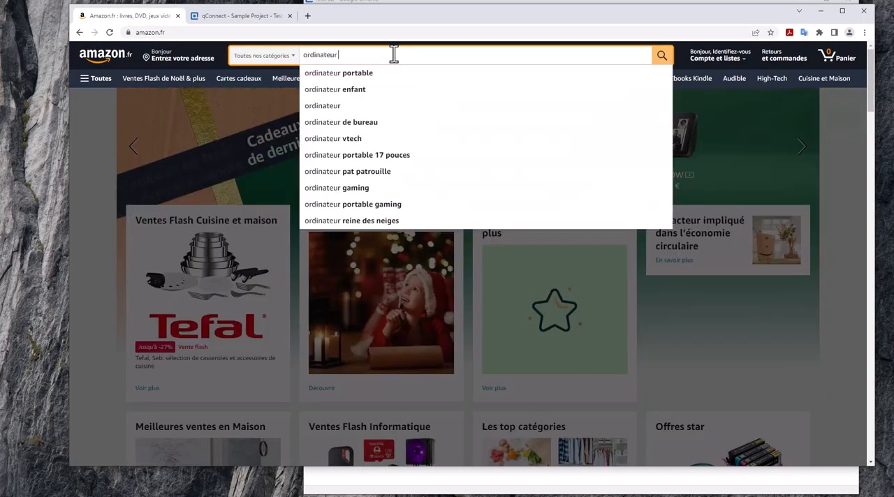
{"action": "type", "text": " hp"}
{"action": "key", "text": "Return"}
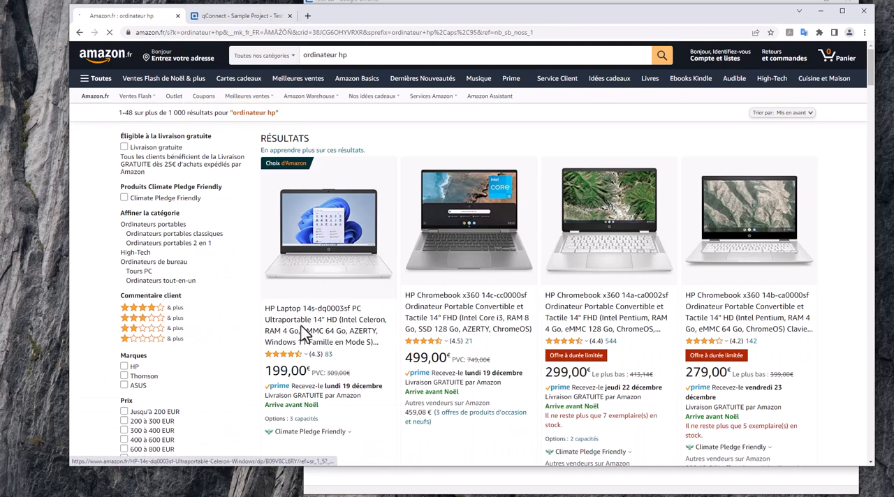
- Return to the test run, add step 3 to the selection and mark the selected steps as Passed
{"action": "left_click", "coordinate": [231, 18]}
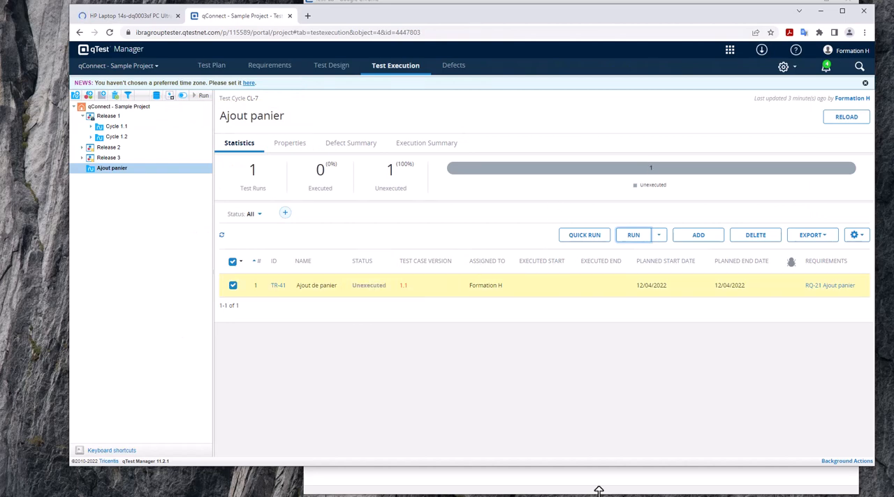
{"action": "left_click", "coordinate": [595, 479]}
{"action": "left_click", "coordinate": [319, 292]}
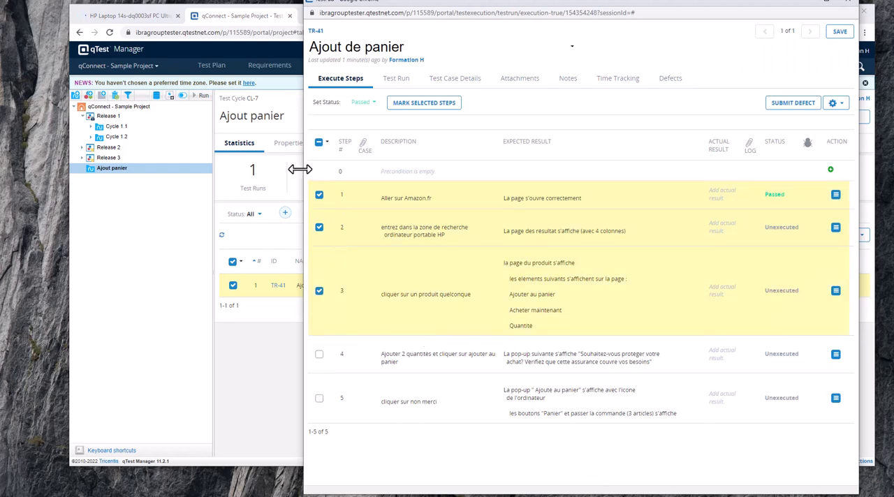
{"action": "left_click", "coordinate": [425, 112]}
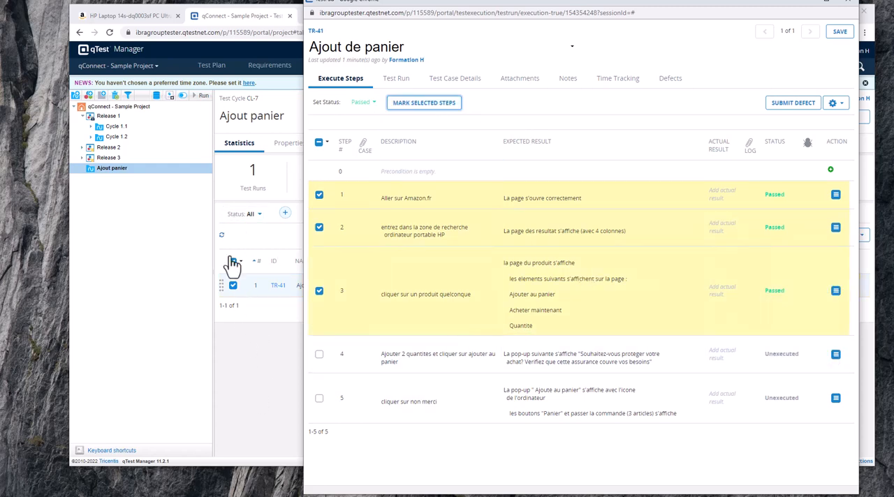
- Capture a screenshot of the quantity, Ajouter au panier and Achetez maintenant area on the HP laptop's Amazon page
{"action": "left_click", "coordinate": [146, 15]}
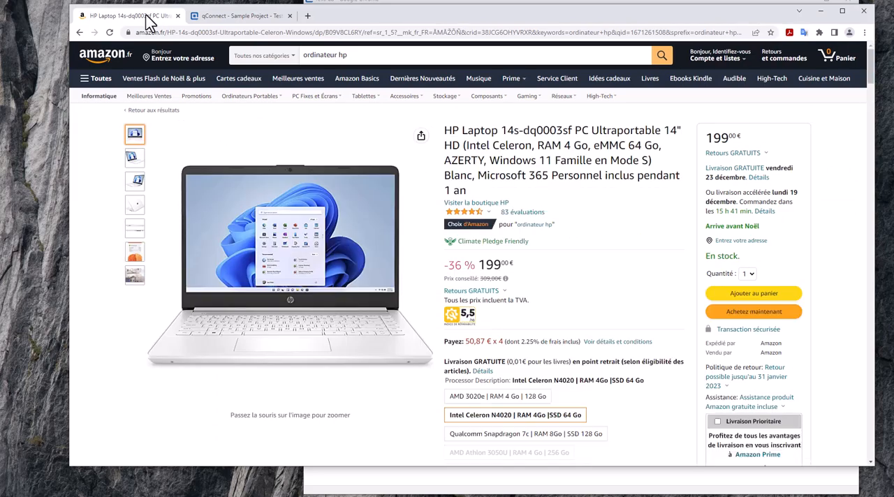
{"action": "key", "text": "Print"}
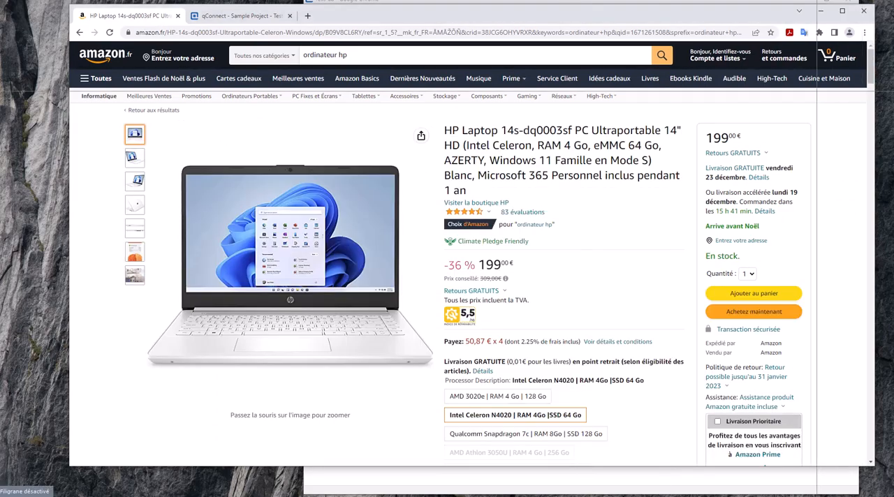
{"action": "left_click_drag", "start_coordinate": [697, 272], "coordinate": [814, 336]}
- Paste the captured screenshot as the actual result of step 3 in the Ajout de panier test run
{"action": "left_click", "coordinate": [269, 16]}
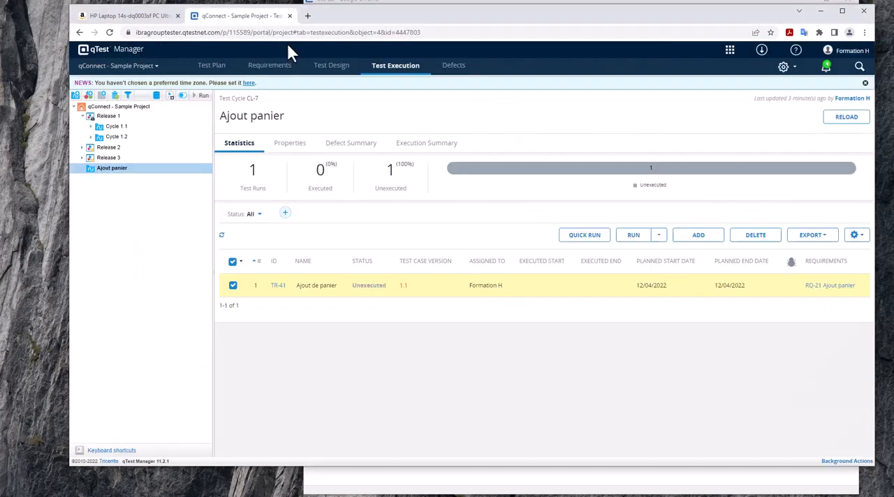
{"action": "left_click", "coordinate": [659, 295]}
{"action": "left_click", "coordinate": [475, 486]}
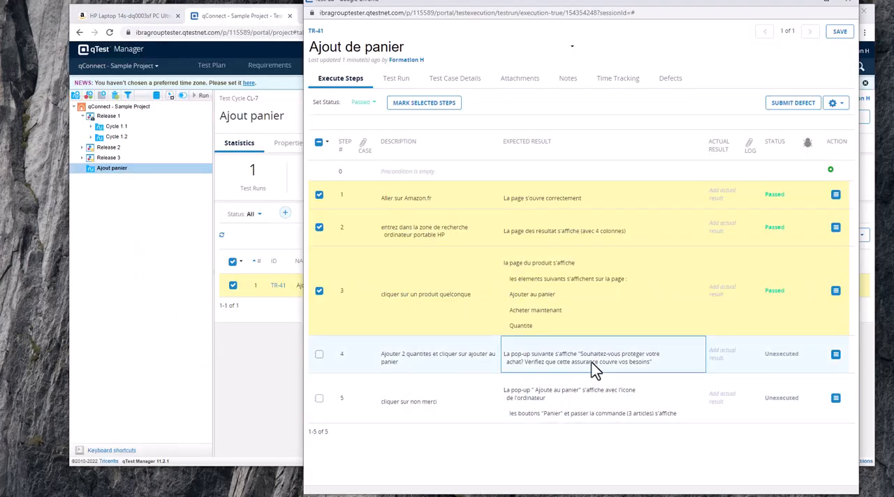
{"action": "left_click", "coordinate": [718, 292]}
{"action": "key", "text": "ctrl+v"}
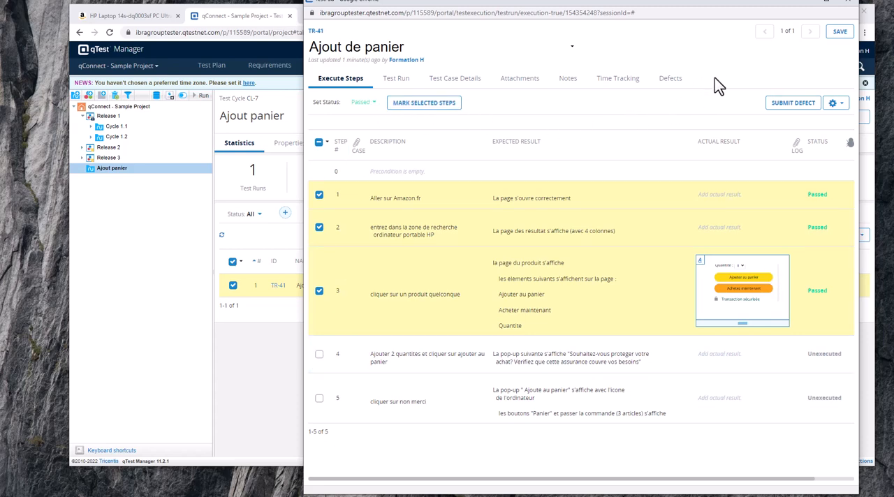
- Add step 4 to the selection and mark all selected steps as Failed
{"action": "left_click", "coordinate": [319, 355]}
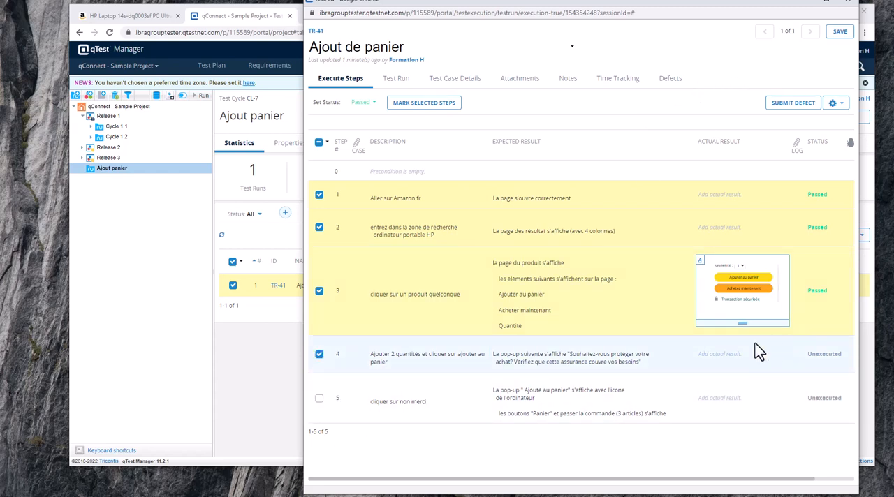
{"action": "left_click", "coordinate": [374, 104]}
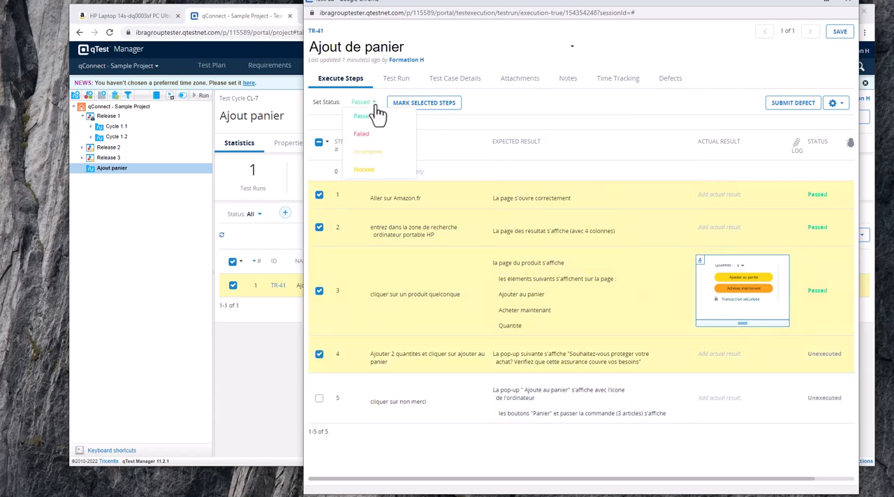
{"action": "left_click", "coordinate": [384, 134]}
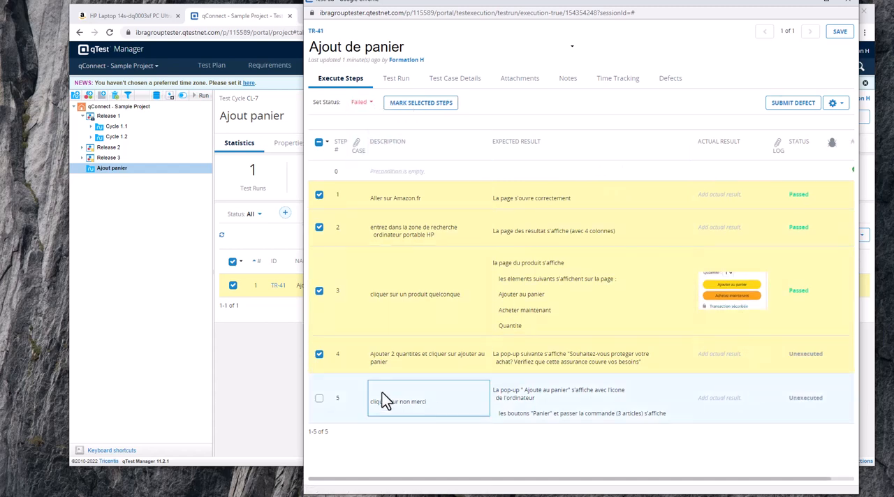
{"action": "left_click", "coordinate": [423, 104]}
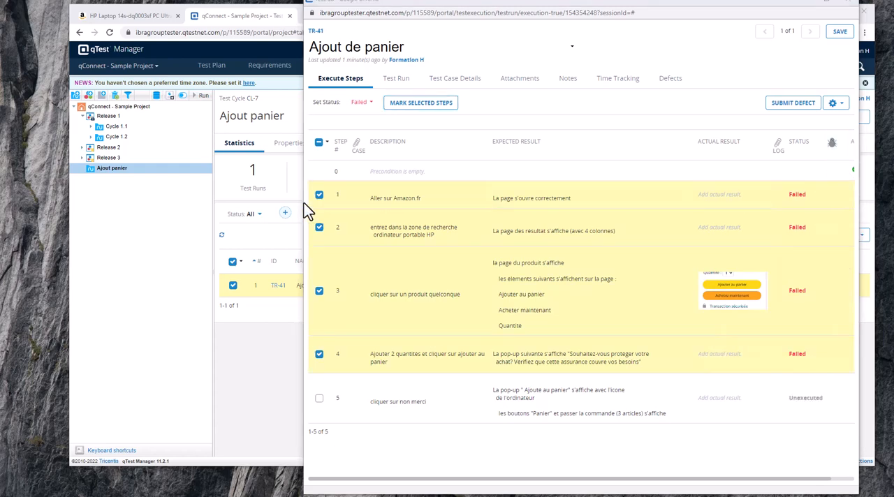
- Widen the Ajout de panier test run window and start a new defect for the run
{"action": "left_click_drag", "start_coordinate": [304, 204], "coordinate": [204, 213]}
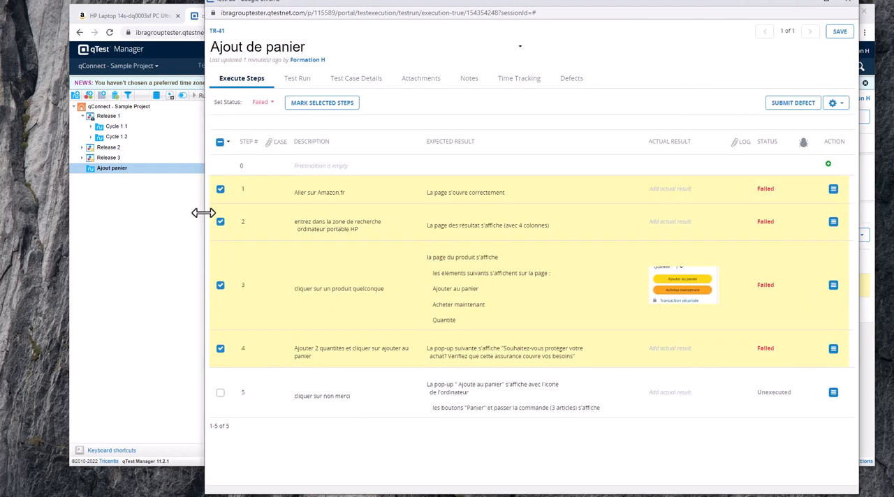
{"action": "left_click", "coordinate": [834, 350]}
{"action": "left_click", "coordinate": [755, 435]}
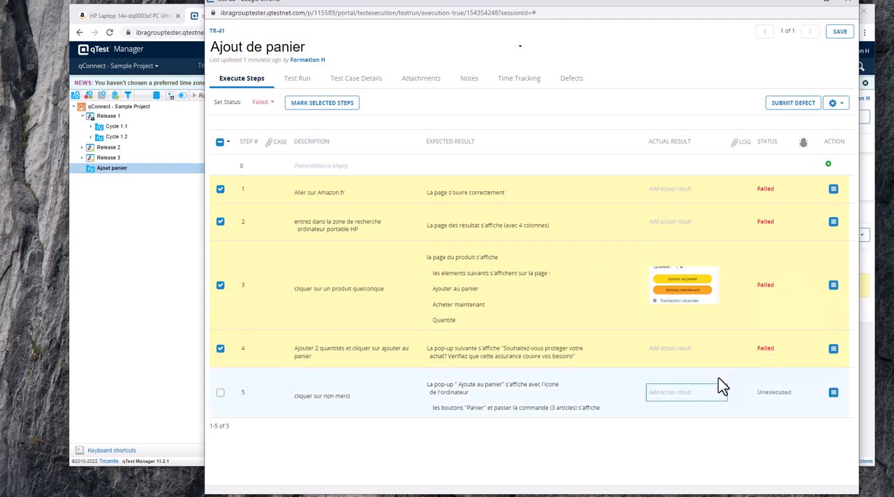
{"action": "left_click", "coordinate": [792, 107]}
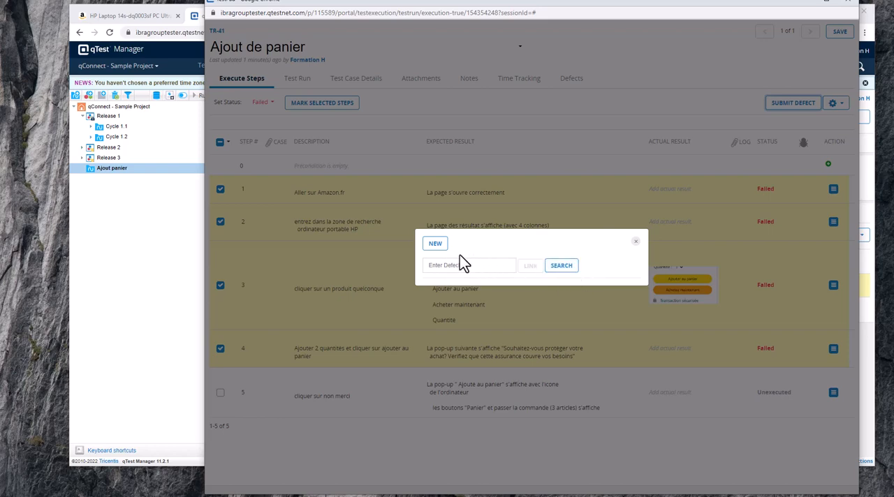
{"action": "left_click", "coordinate": [435, 244]}
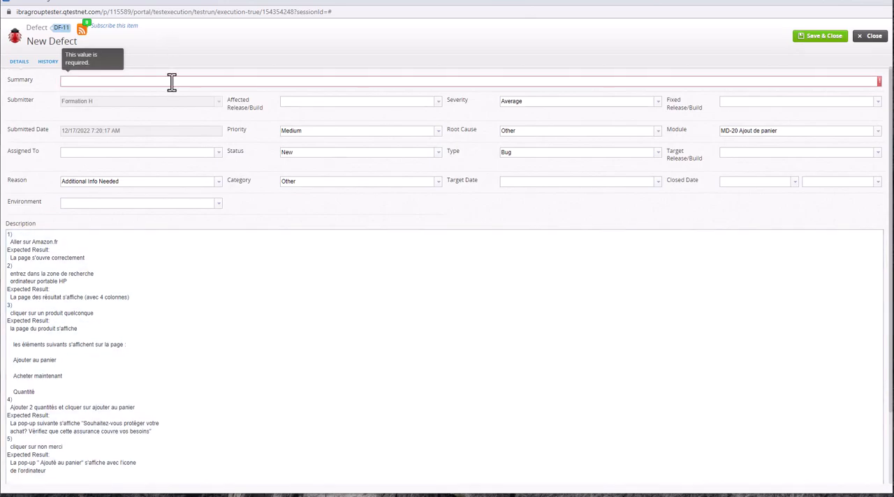
- Review the prefilled defect description, enter "test defect" as the summary, and save and close the new defect
{"action": "left_click", "coordinate": [149, 81]}
{"action": "left_click", "coordinate": [83, 290]}
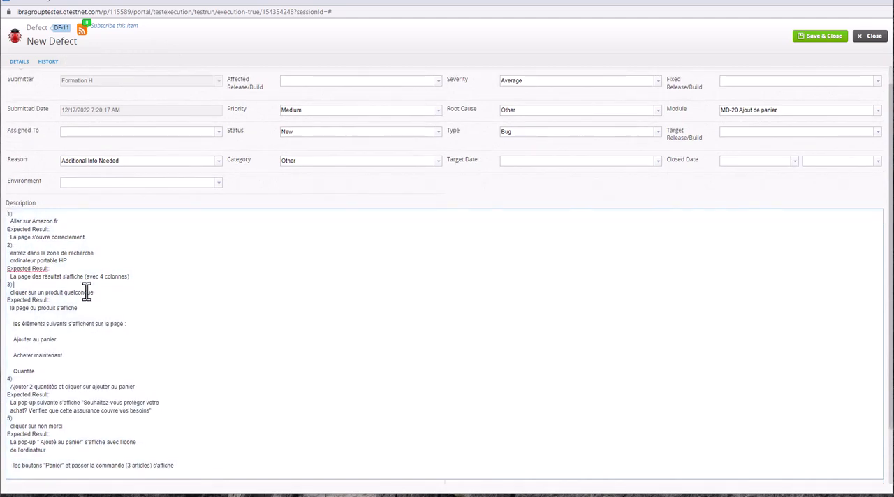
{"action": "left_click", "coordinate": [108, 324]}
{"action": "scroll", "coordinate": [201, 472], "scroll_direction": "down", "scroll_amount": 1}
{"action": "scroll", "coordinate": [198, 465], "scroll_direction": "down", "scroll_amount": 1}
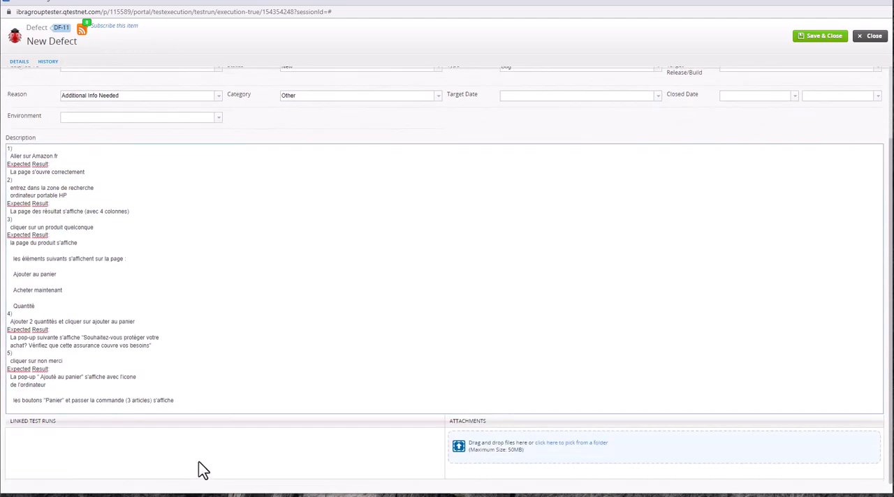
{"action": "scroll", "coordinate": [198, 461], "scroll_direction": "up", "scroll_amount": 3}
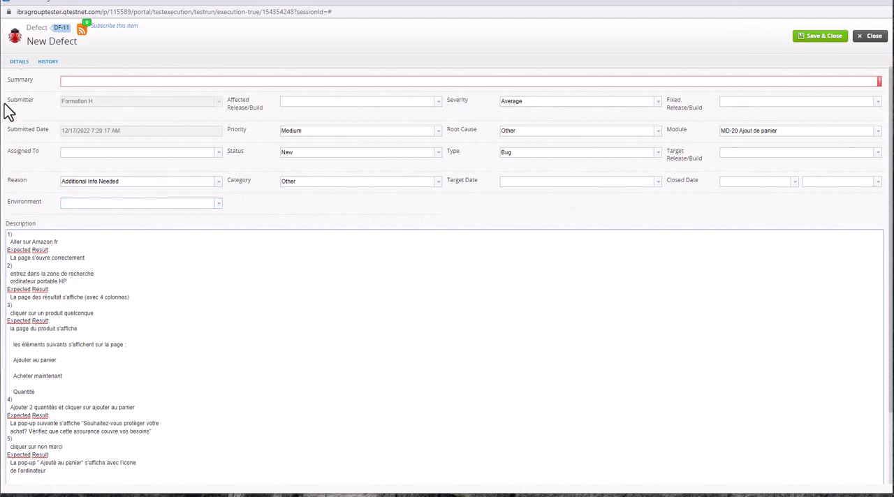
{"action": "left_click", "coordinate": [70, 81]}
{"action": "type", "text": "test defect"}
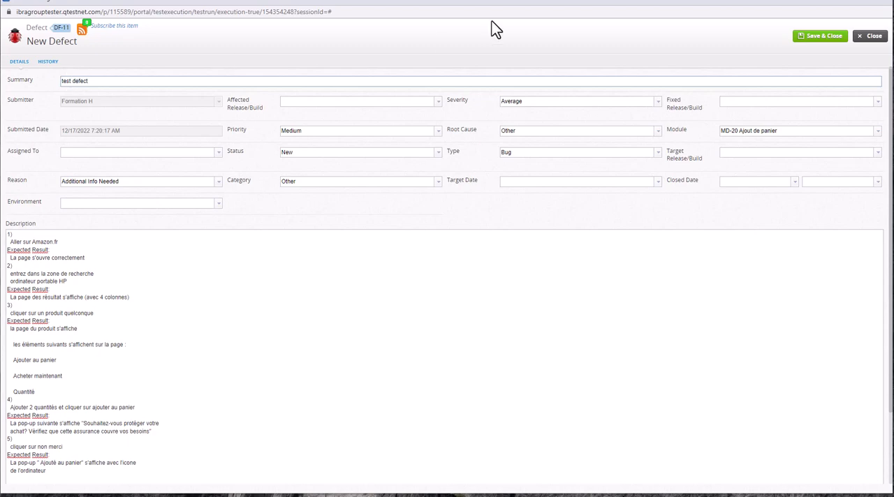
{"action": "left_click", "coordinate": [821, 35]}
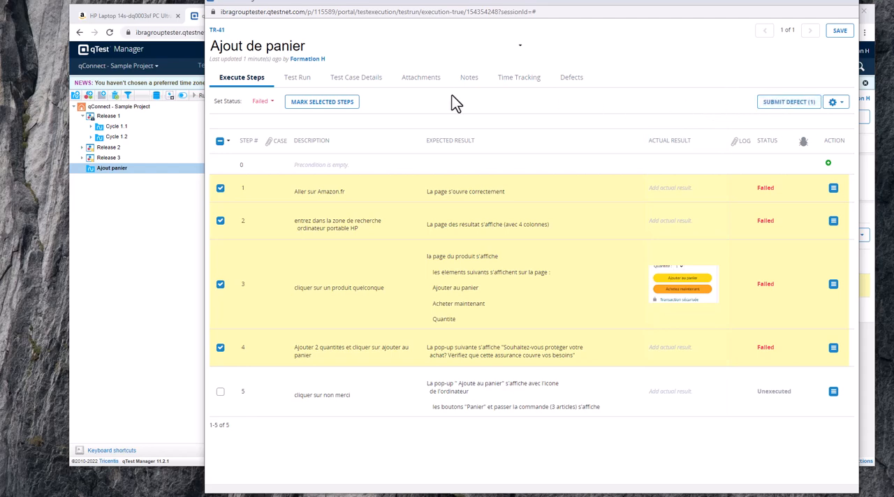
- Look through the test run's defects, time tracking, notes, attachments, test case and run details, and return to its execution steps
{"action": "left_click", "coordinate": [571, 79]}
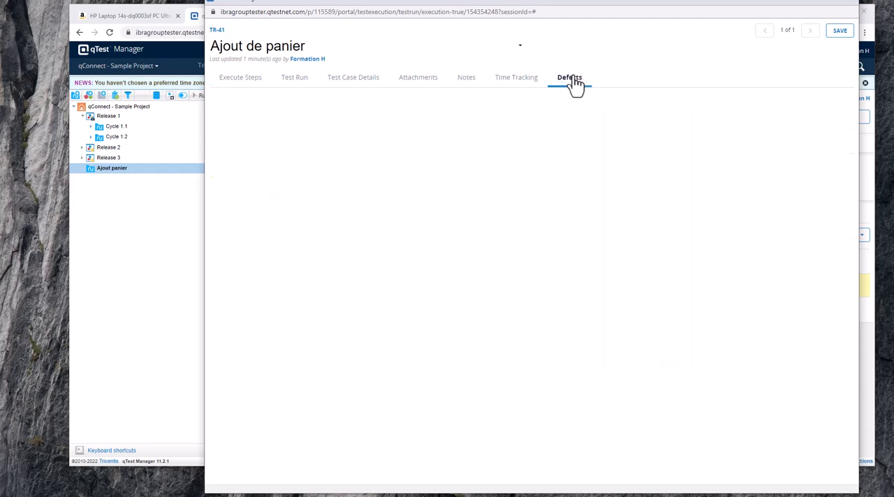
{"action": "left_click", "coordinate": [522, 82]}
{"action": "left_click", "coordinate": [462, 84]}
{"action": "left_click", "coordinate": [422, 84]}
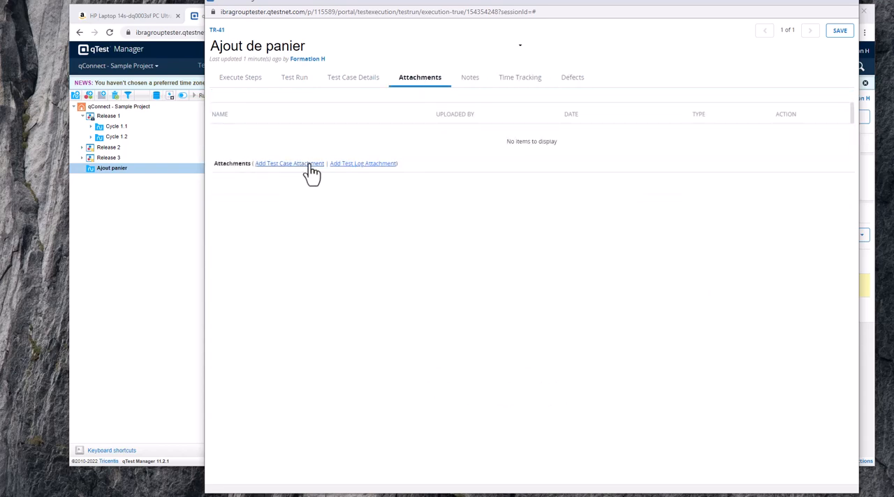
{"action": "left_click", "coordinate": [335, 85]}
{"action": "left_click", "coordinate": [286, 89]}
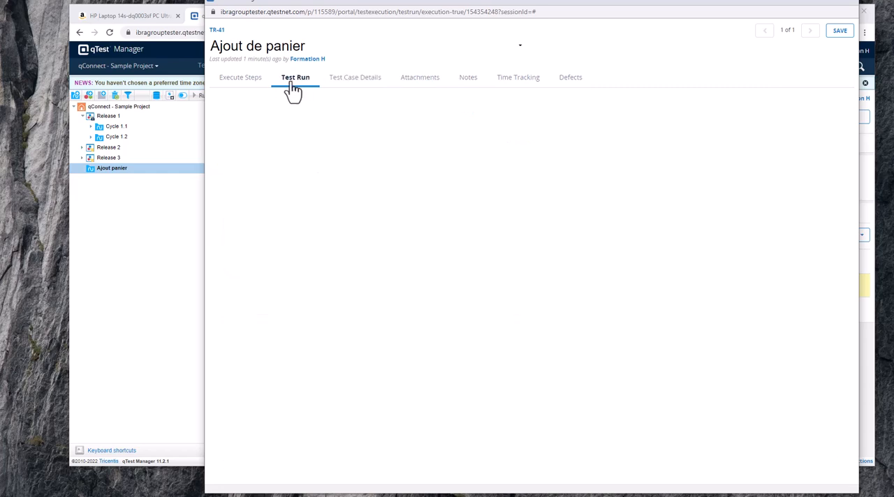
{"action": "left_click", "coordinate": [244, 80]}
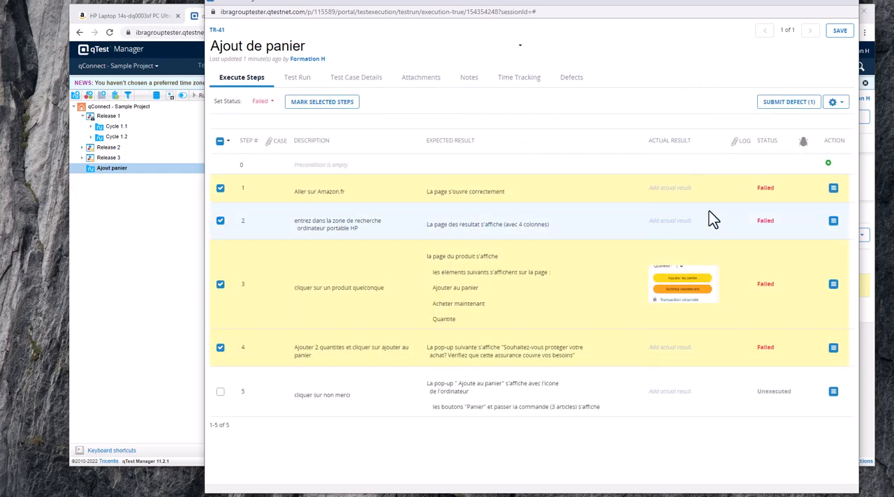
- Try to save the test run, accepting the proposed planned and actual execution times
{"action": "left_click", "coordinate": [839, 31]}
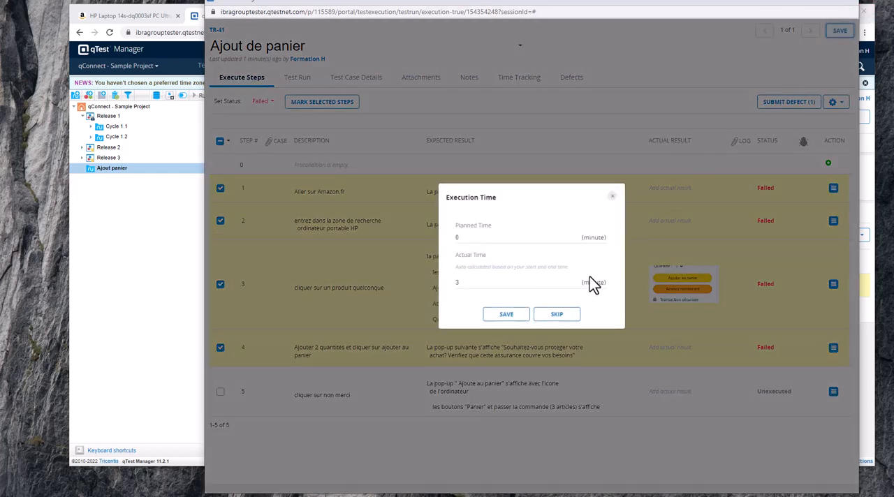
{"action": "left_click", "coordinate": [509, 315]}
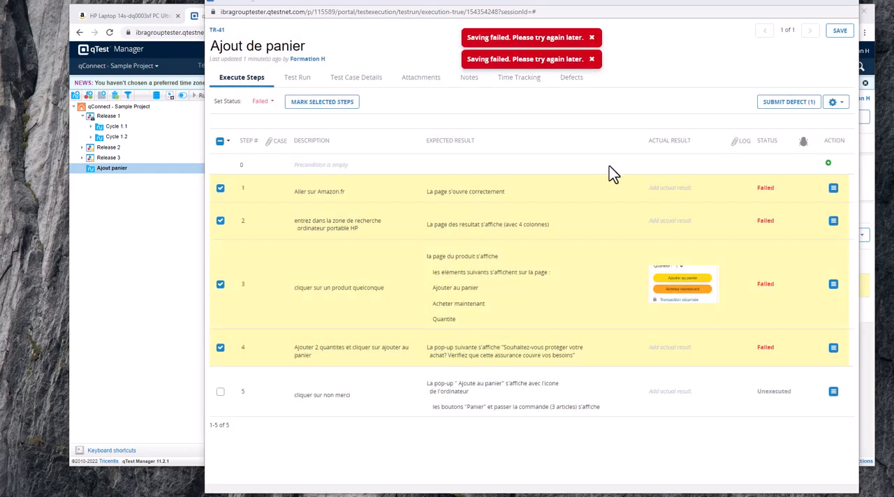
- Open the "test defect" record from the test run's submitted defects, and save and close it
{"action": "left_click", "coordinate": [799, 101]}
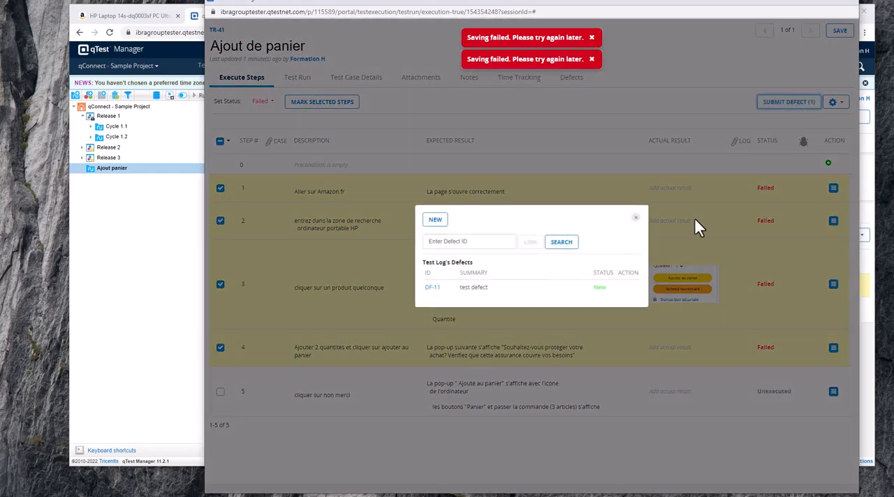
{"action": "left_click", "coordinate": [432, 287]}
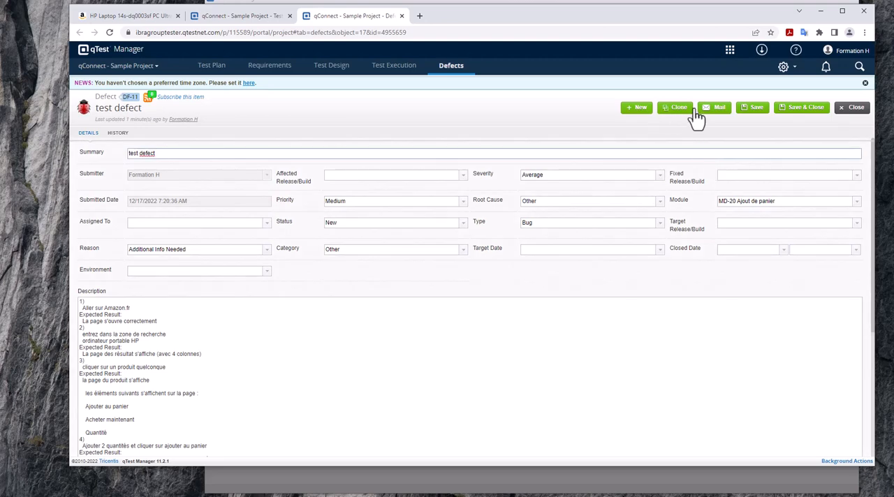
{"action": "left_click", "coordinate": [804, 109]}
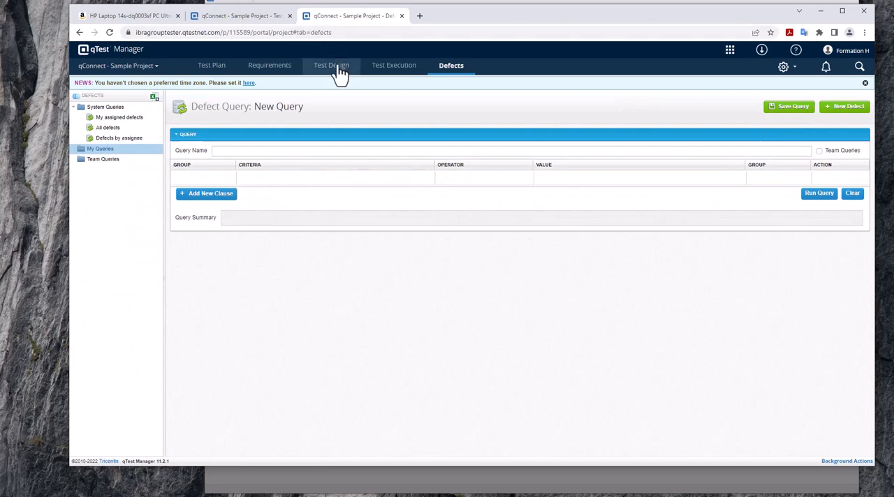
- Check the Ajout panier test cycle's statistics, return to the test run window and close its defect list
{"action": "left_click", "coordinate": [394, 66]}
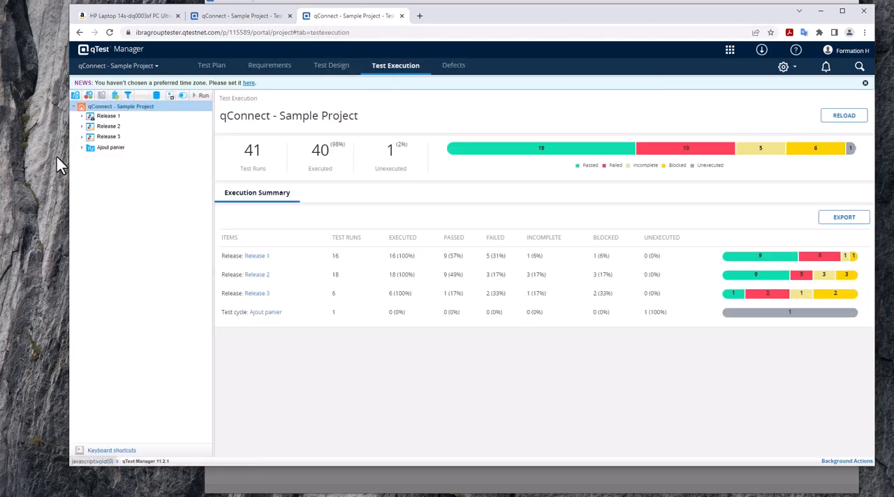
{"action": "left_click", "coordinate": [93, 150]}
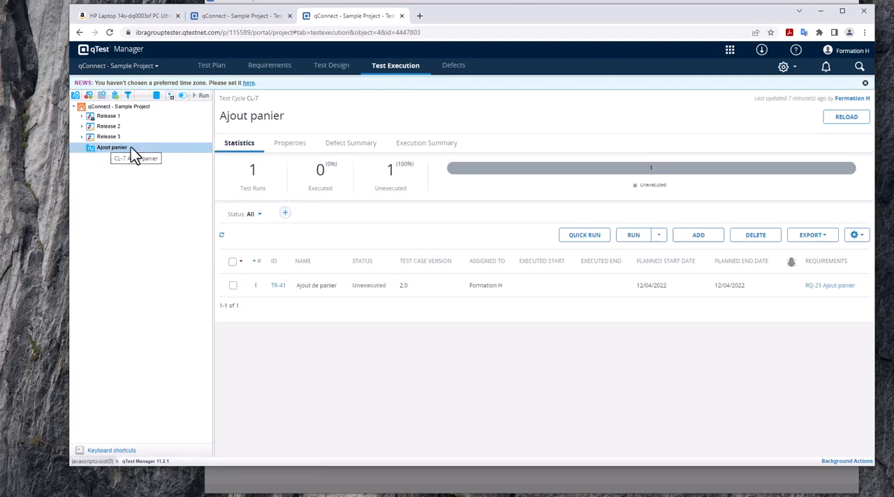
{"action": "left_click", "coordinate": [742, 1]}
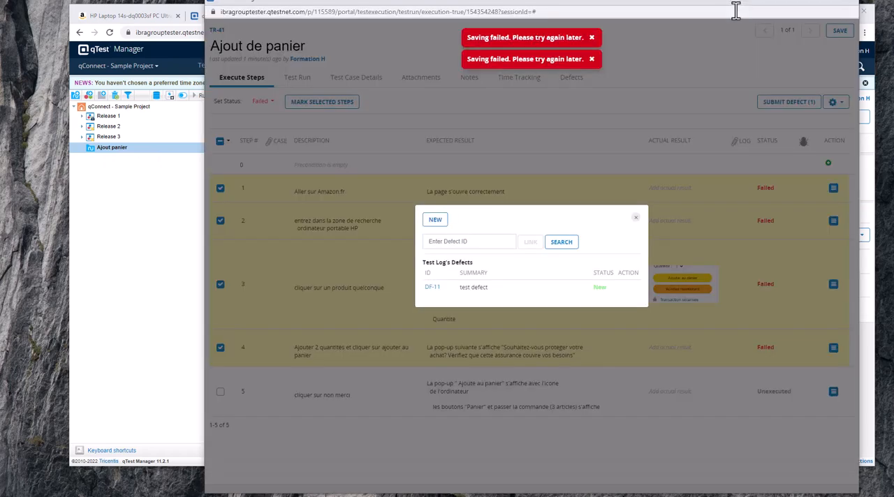
{"action": "left_click", "coordinate": [636, 219]}
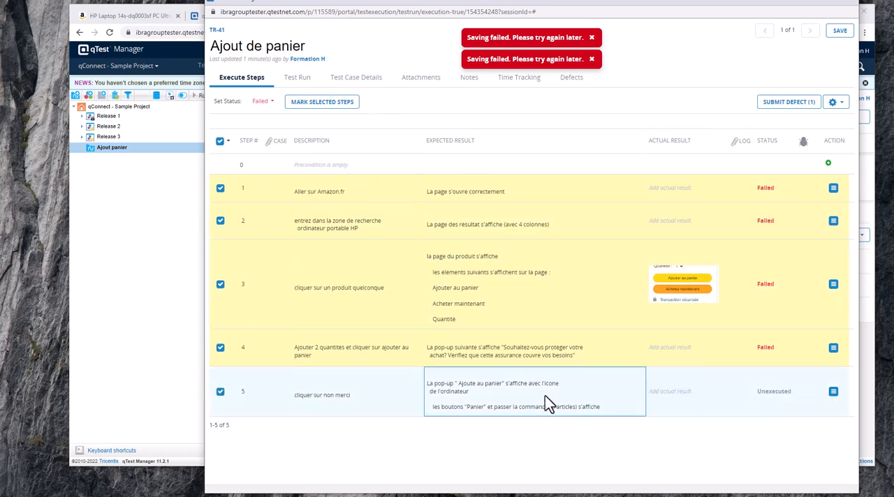
- Set the status of step 5 to Blocked and of steps 1, 2 and 3 to Passed in the test run
{"action": "mouse_move", "coordinate": [772, 399]}
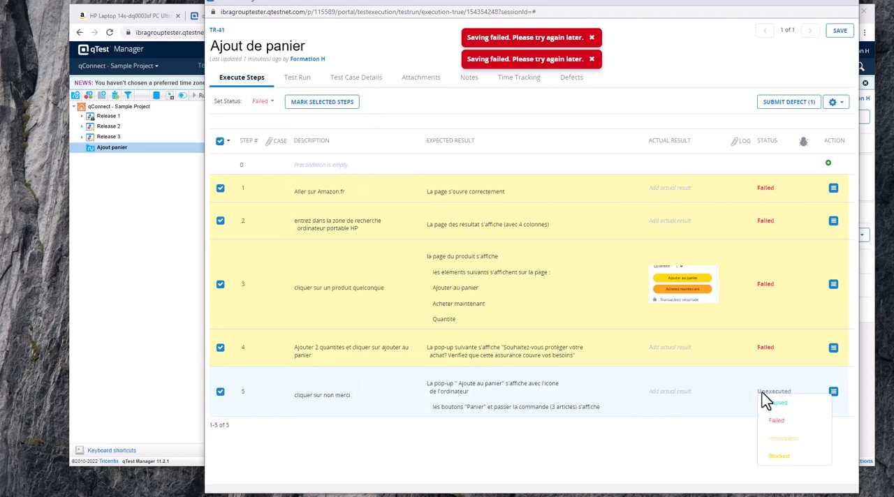
{"action": "left_click", "coordinate": [781, 457]}
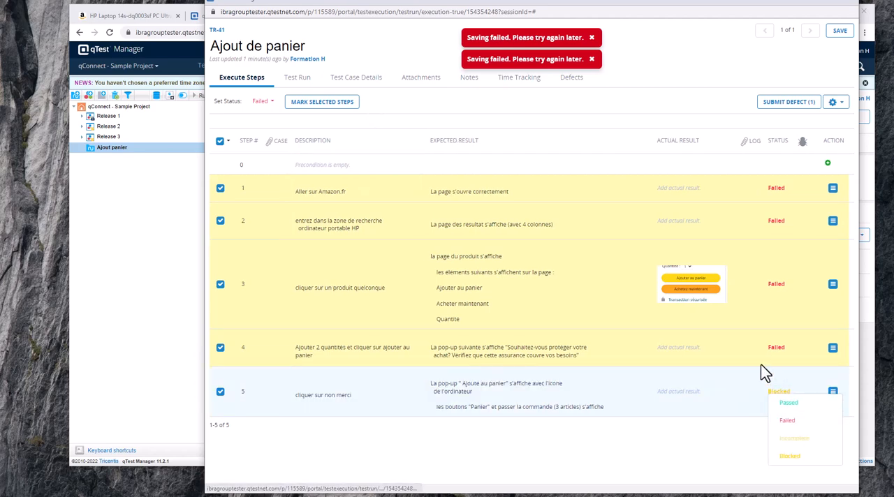
{"action": "mouse_move", "coordinate": [798, 351]}
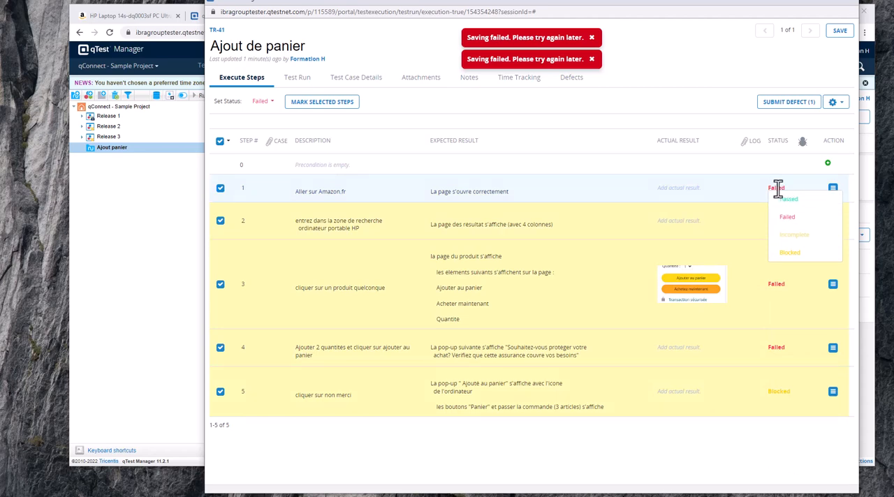
{"action": "left_click", "coordinate": [786, 201]}
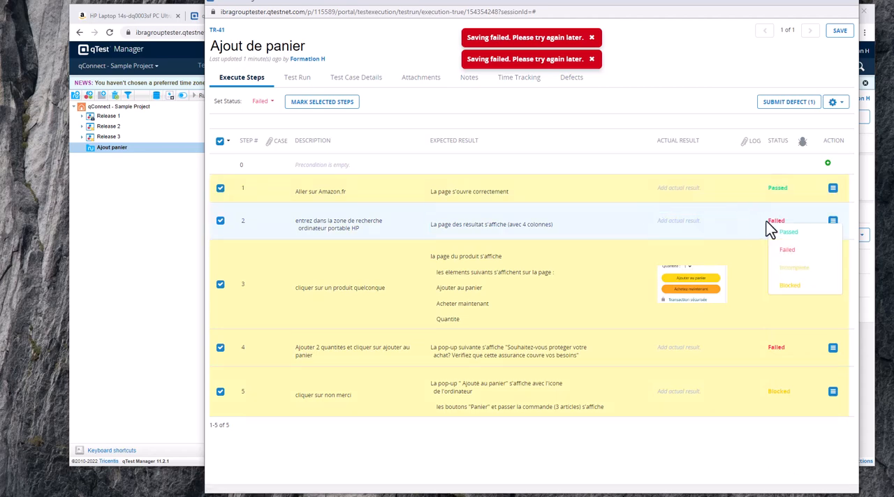
{"action": "left_click", "coordinate": [787, 235]}
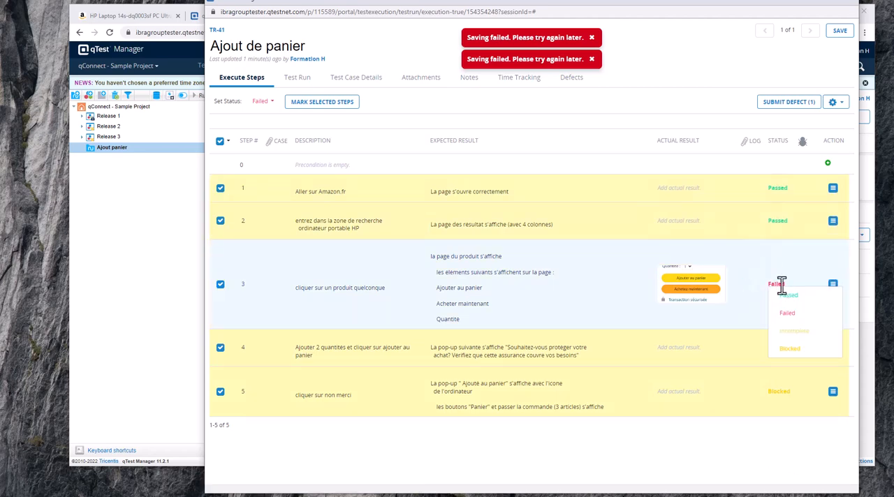
{"action": "left_click", "coordinate": [787, 295]}
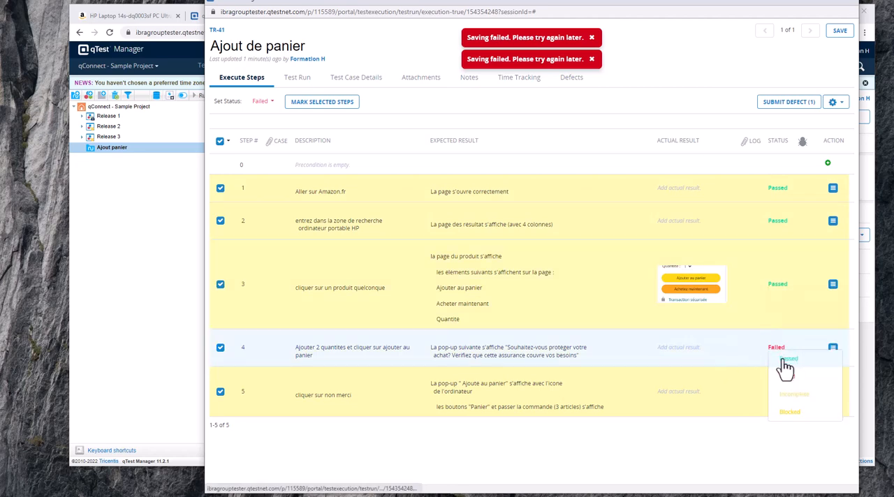
- Try to save the updated step statuses, selecting the planned time and submitting the run's execution time
{"action": "left_click", "coordinate": [838, 30]}
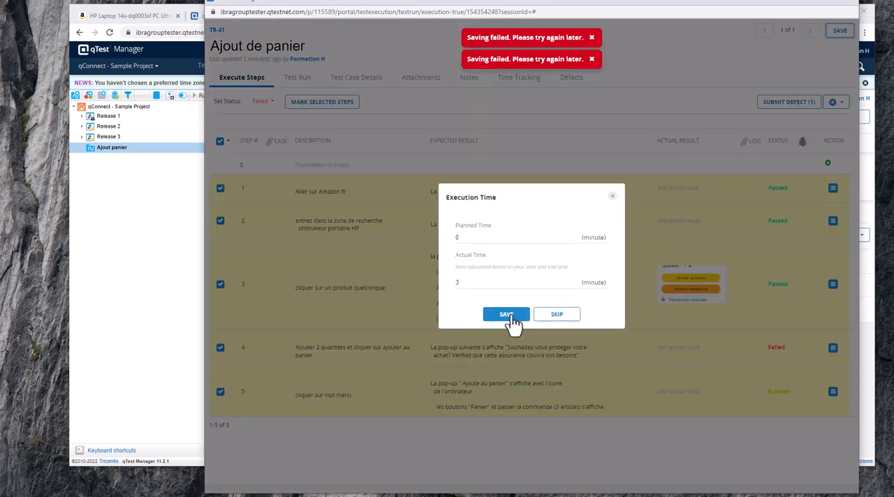
{"action": "left_click", "coordinate": [485, 238]}
{"action": "left_click_drag", "start_coordinate": [482, 238], "coordinate": [434, 246]}
{"action": "left_click", "coordinate": [497, 313]}
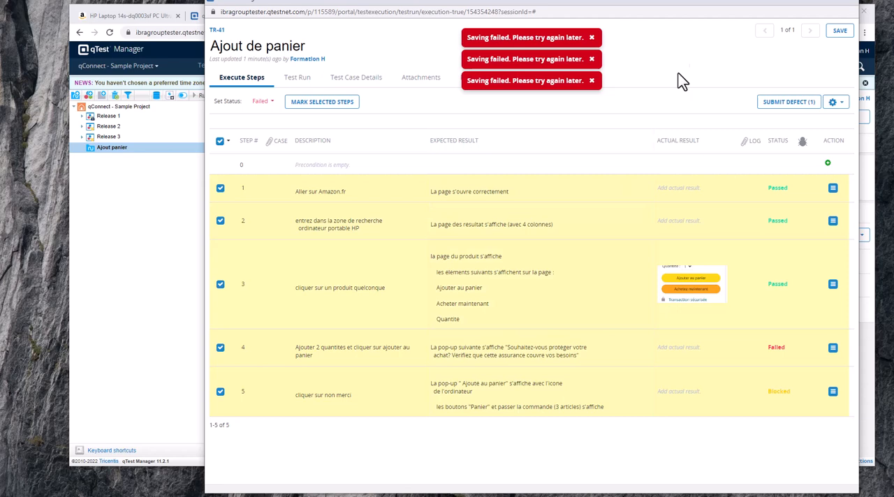
- Recheck the submitted defects and step 1's status options, and retry saving the Ajout de panier test run
{"action": "left_click", "coordinate": [801, 105]}
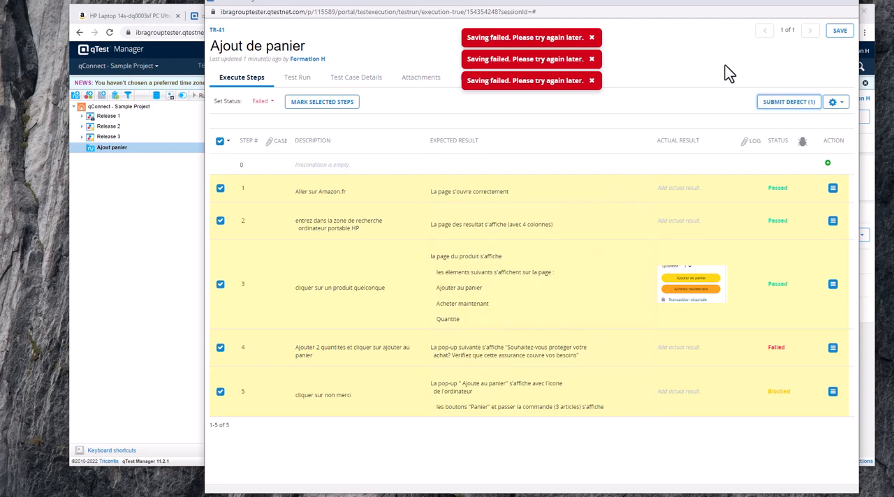
{"action": "left_click", "coordinate": [834, 34]}
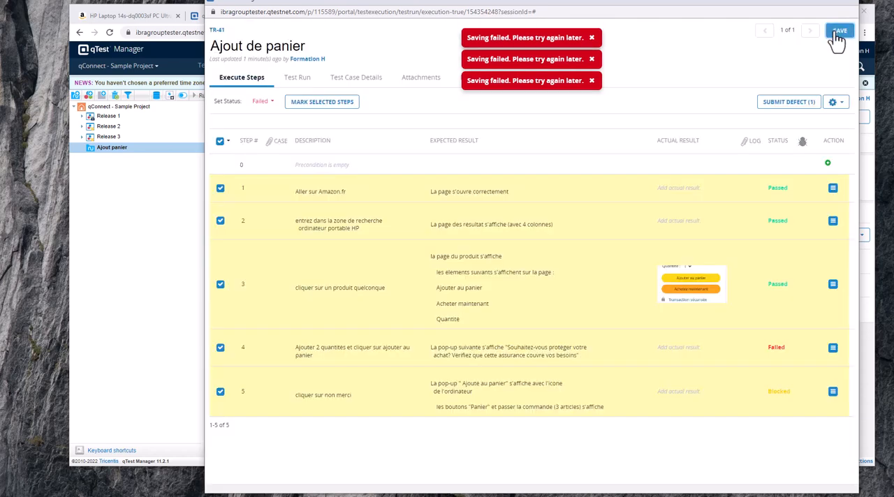
{"action": "left_click", "coordinate": [791, 191]}
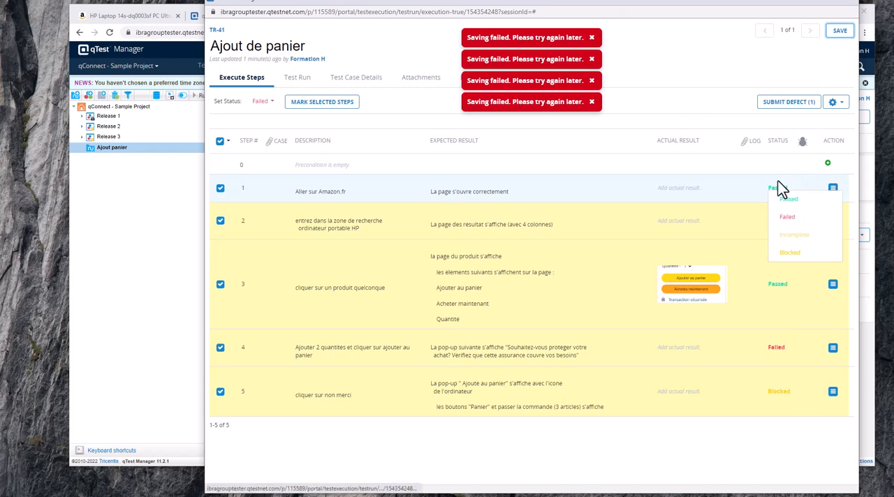
{"action": "left_click", "coordinate": [837, 35]}
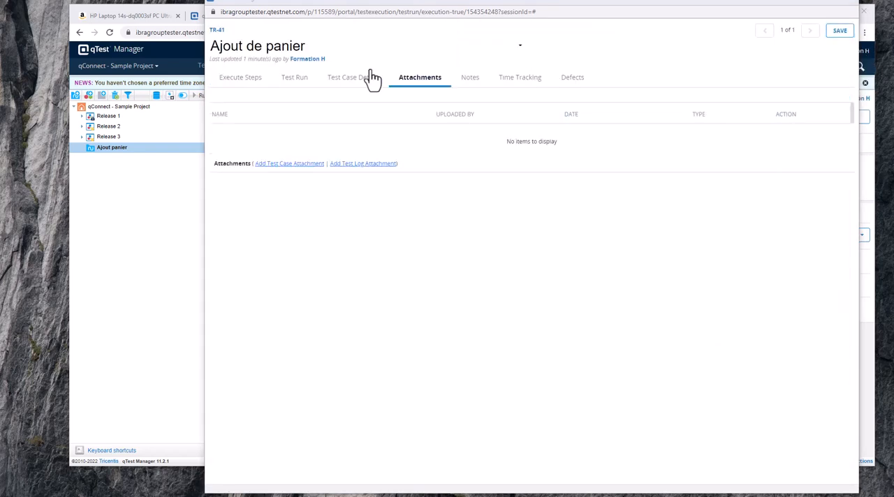
- Retry saving the Ajout de panier test run and return to the Ajout panier test cycle
{"action": "left_click", "coordinate": [854, 35]}
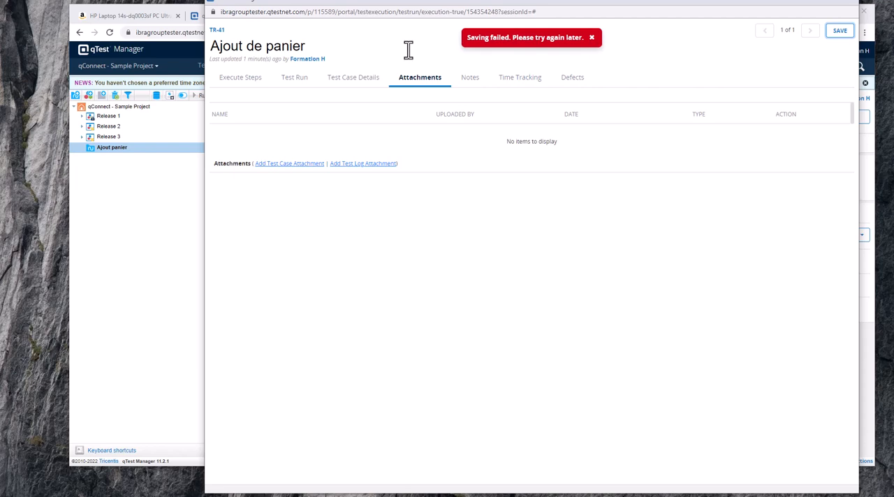
{"action": "left_click", "coordinate": [806, 4]}
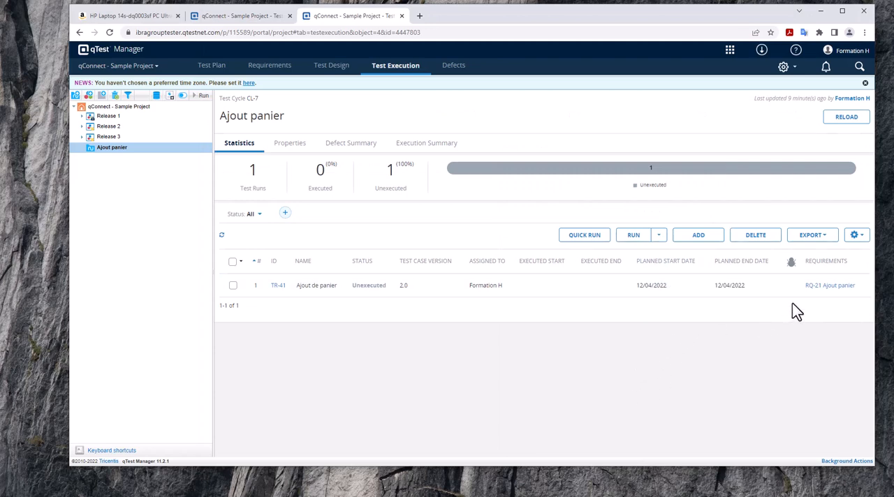
- Try a Quick Run on the Ajout de panier test run, choosing Failed as the status for selected runs
{"action": "left_click", "coordinate": [233, 286]}
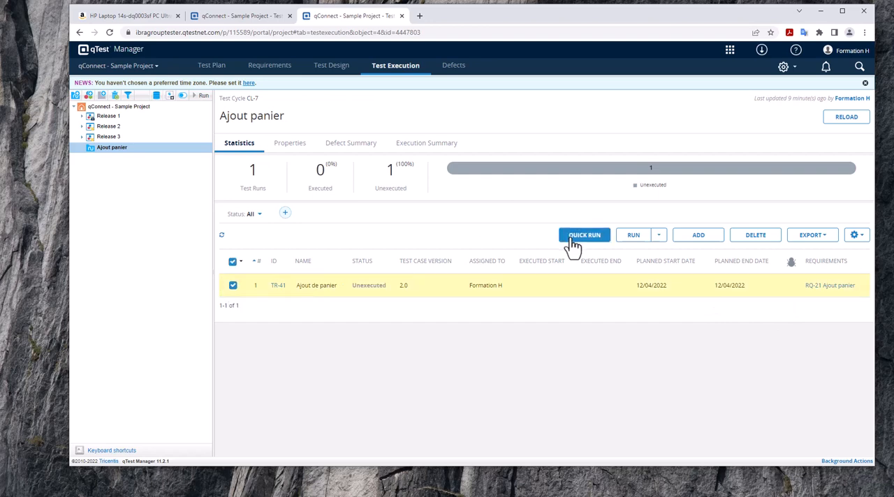
{"action": "left_click", "coordinate": [575, 237]}
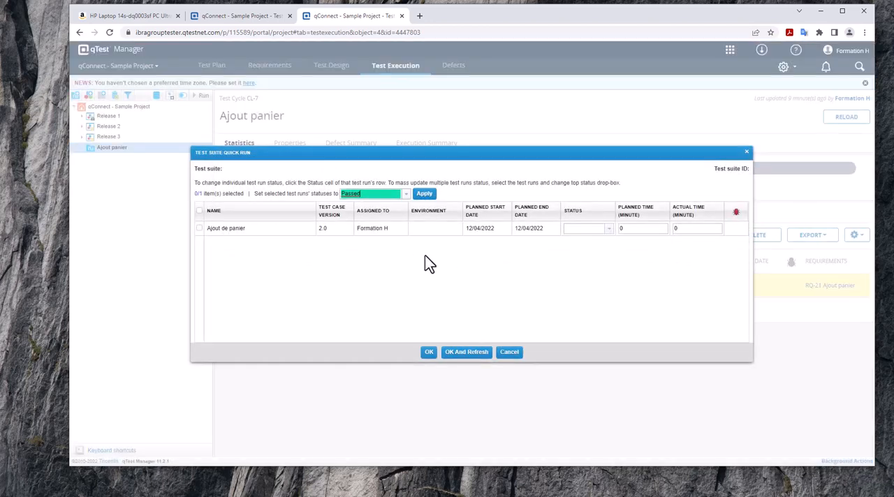
{"action": "left_click", "coordinate": [405, 194]}
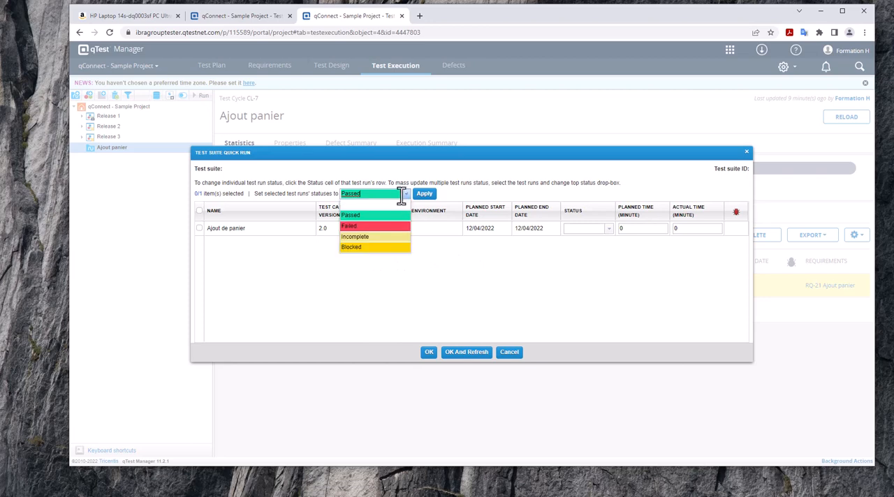
{"action": "left_click", "coordinate": [353, 228]}
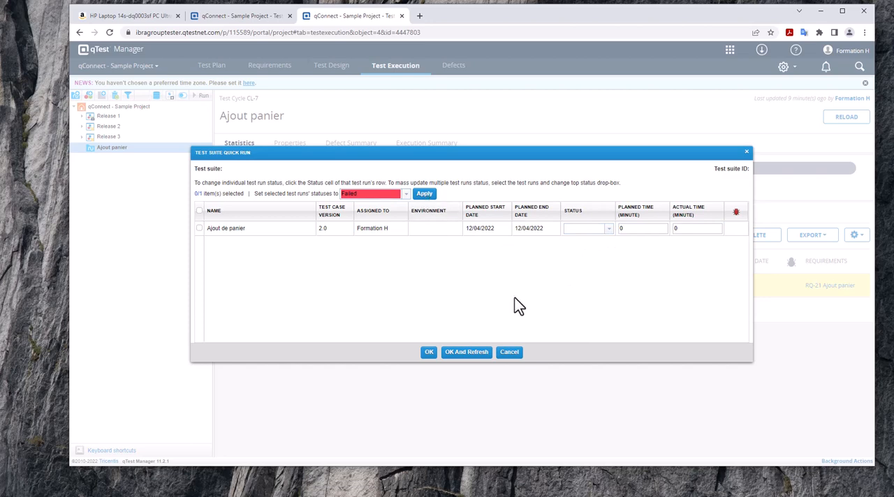
{"action": "left_click", "coordinate": [428, 352]}
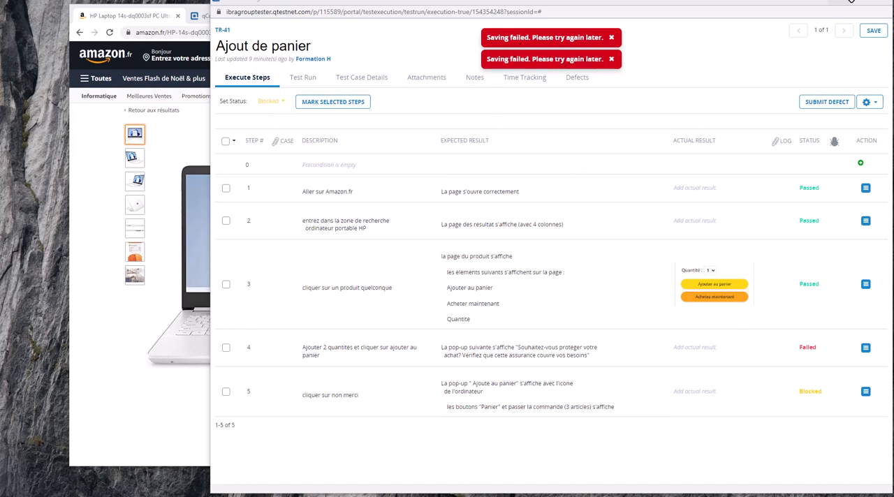
- Review the Ajout panier test cycle, its Ajout de panier test case in Test Design and the Ajout panier requirement
{"action": "left_click", "coordinate": [834, 1]}
{"action": "left_click", "coordinate": [331, 15]}
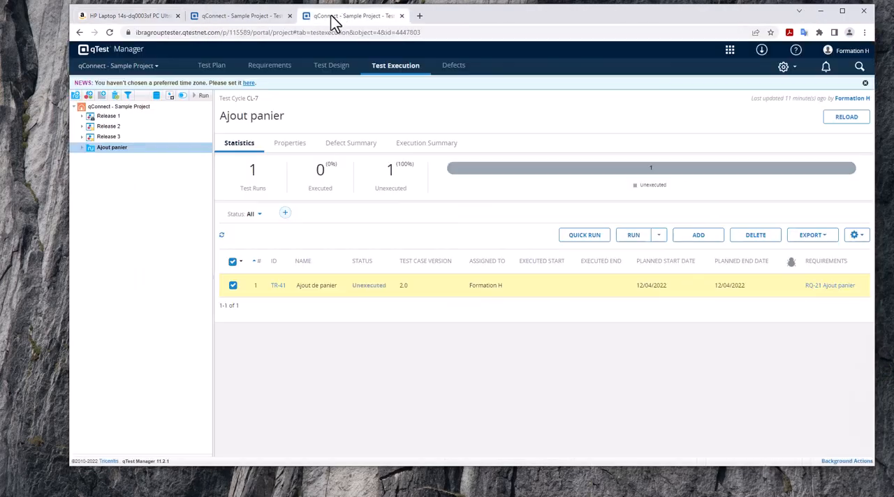
{"action": "left_click", "coordinate": [264, 18]}
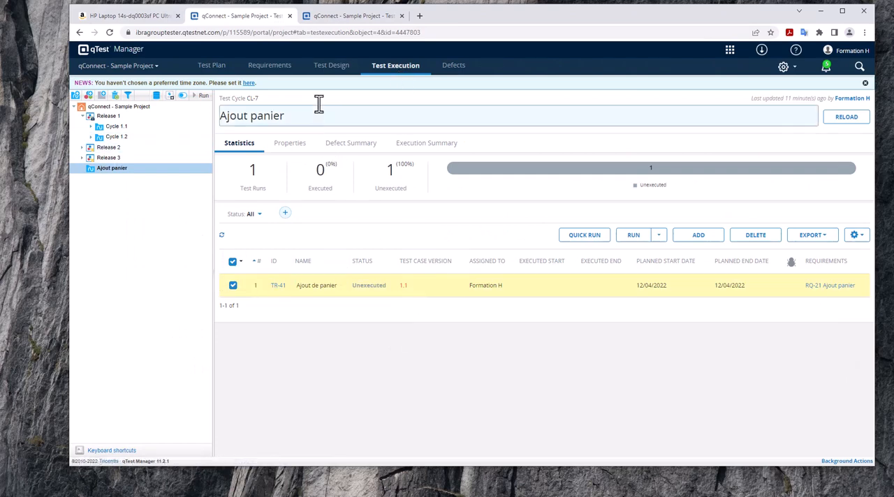
{"action": "left_click", "coordinate": [333, 66]}
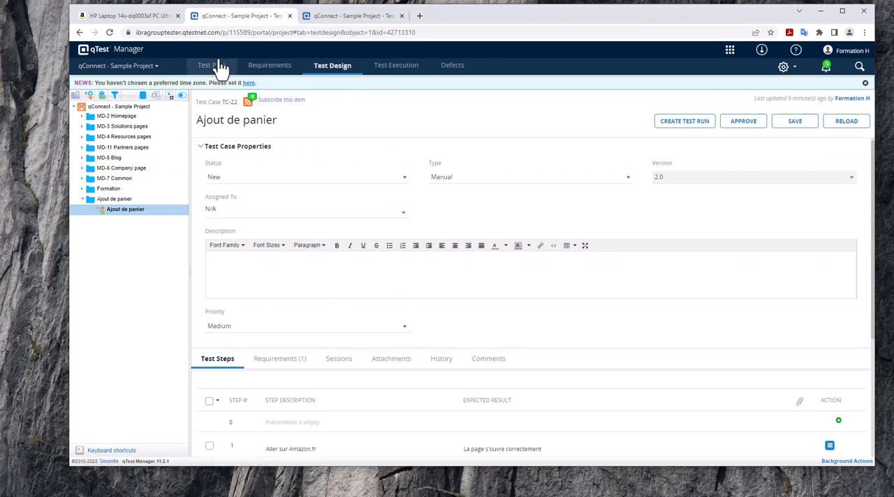
{"action": "left_click", "coordinate": [269, 66]}
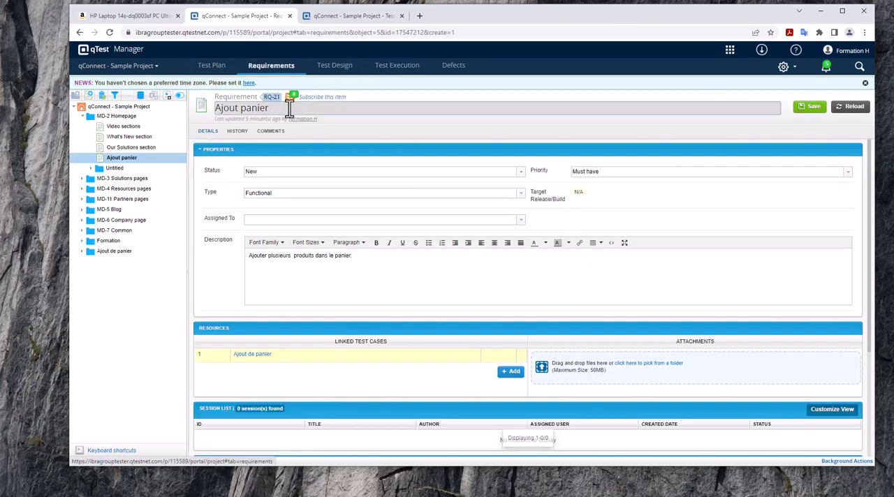